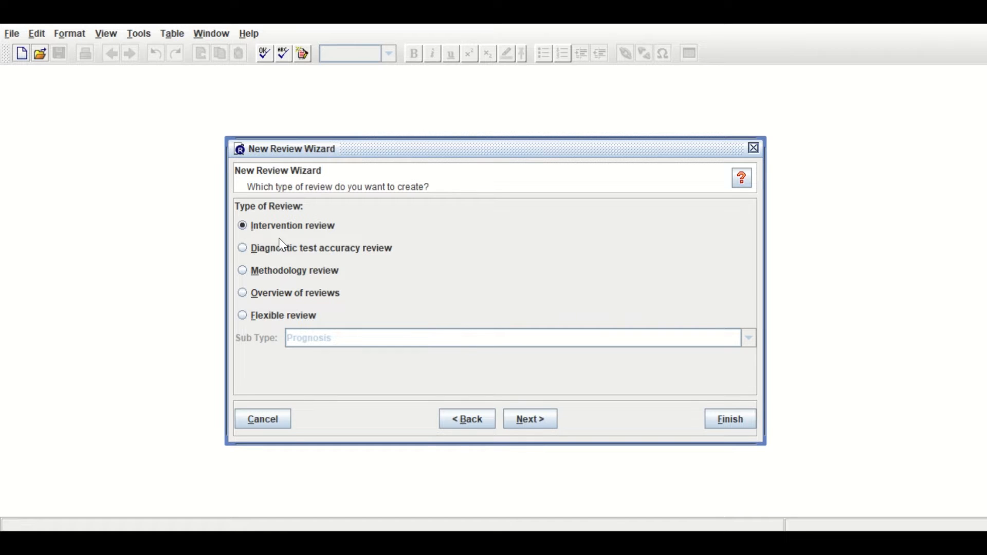
- Choose an intervention review and title it "MA LC SMD" for "Lung Cancer"
click(538, 426)
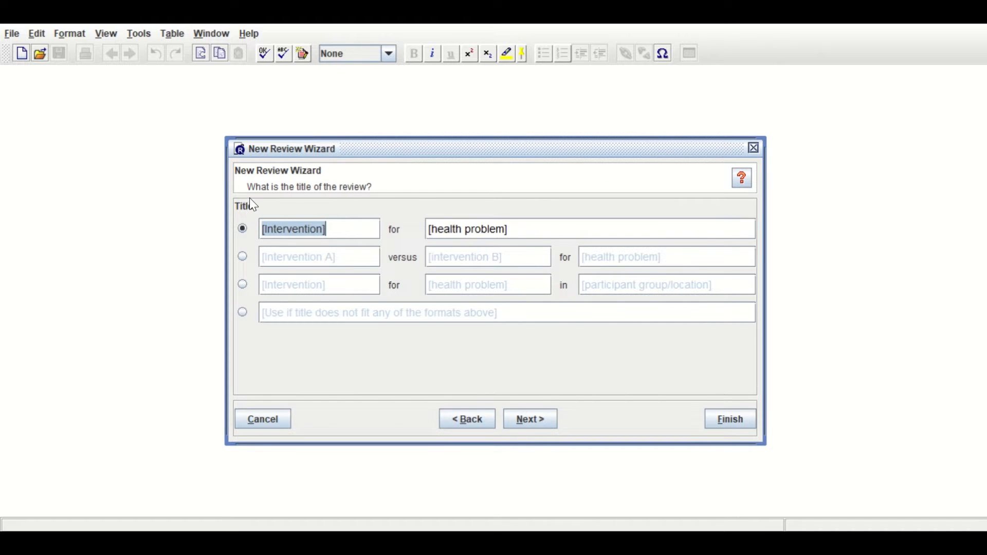
click(343, 228)
key(BackSpace)
key(BackSpace)
key(BackSpace)
key(BackSpace)
key(BackSpace)
key(BackSpace)
key(BackSpace)
key(BackSpace)
key(BackSpace)
key(BackSpace)
key(BackSpace)
key(BackSpace)
key(BackSpace)
key(BackSpace)
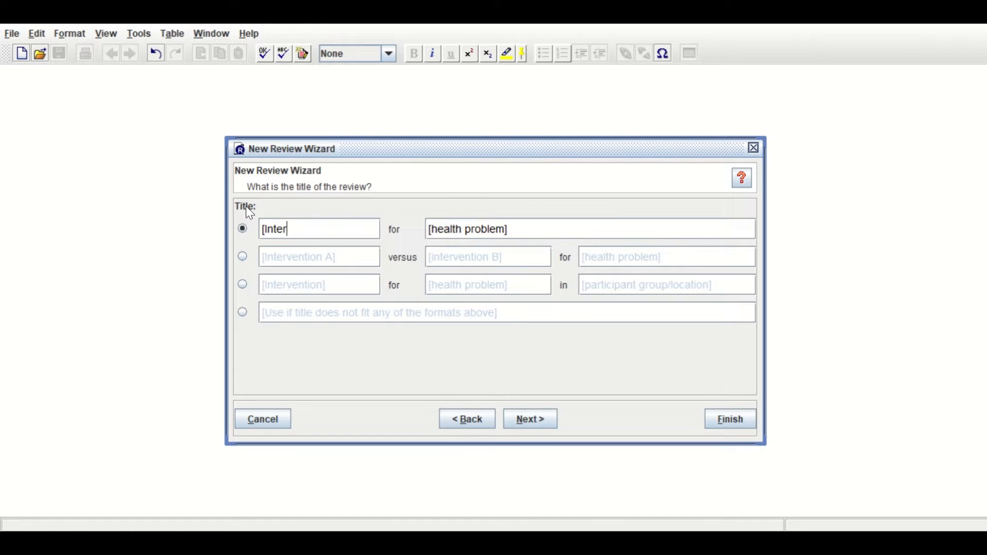
text(MA LC SMD)
drag(428, 231, 550, 231)
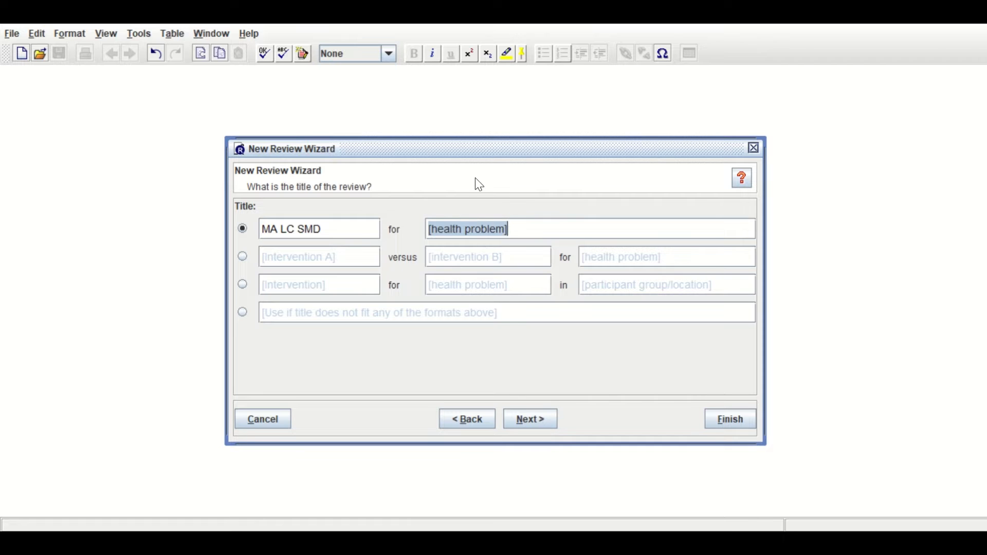
text(Lung Cancer)
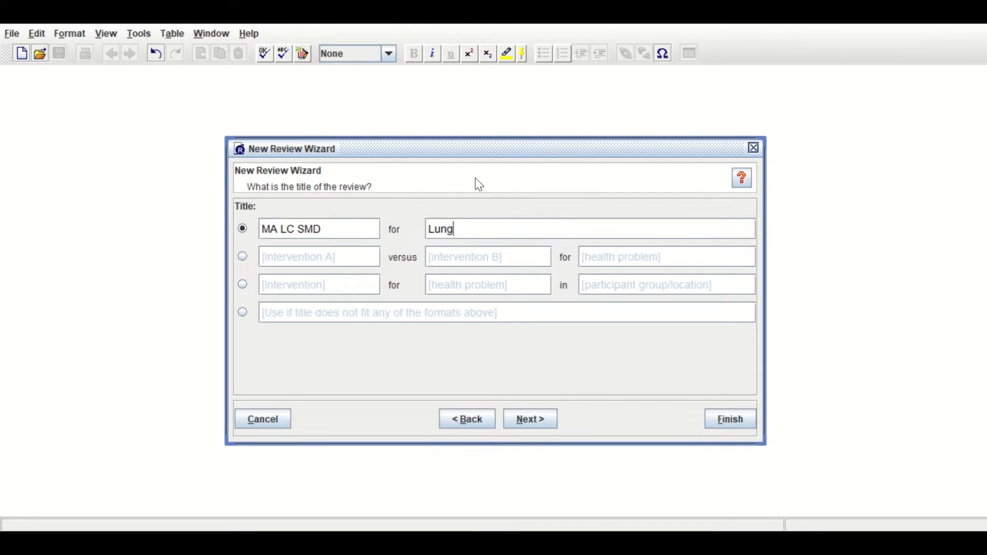
- Set the review's starting stage to Full review and finish creating the review
click(530, 418)
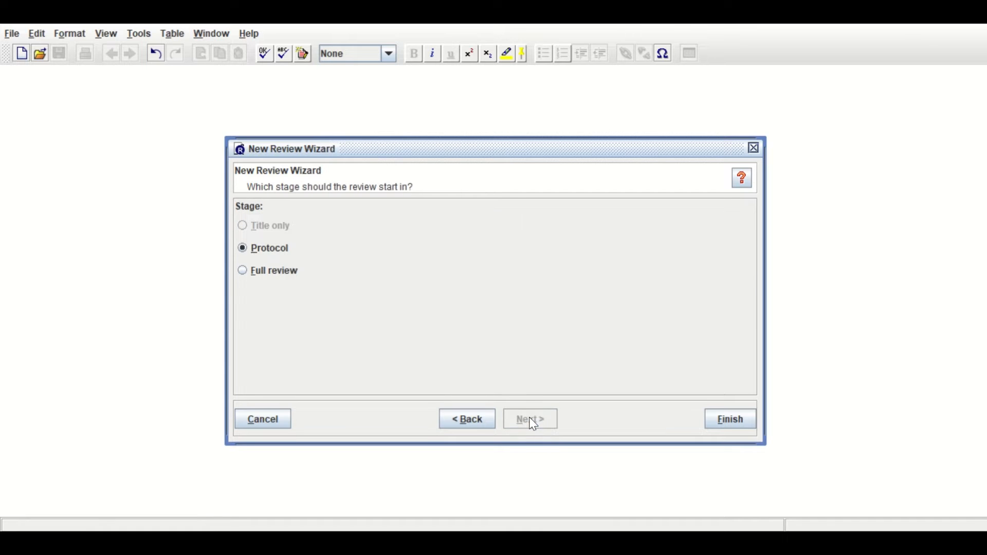
click(263, 272)
click(729, 421)
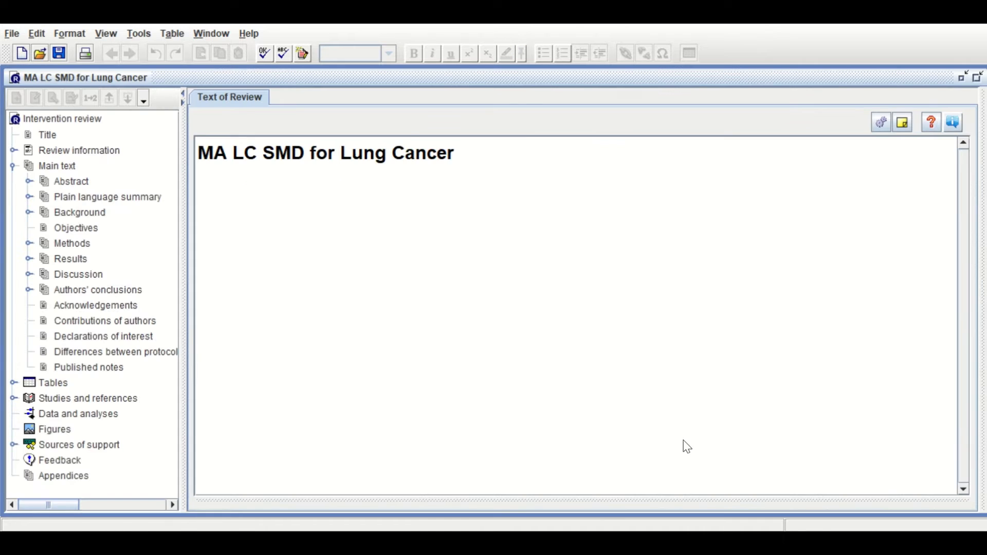
- Add an included study with the ID "Study 2016" under References to studies, continuing with another study in the same section
double_click(66, 400)
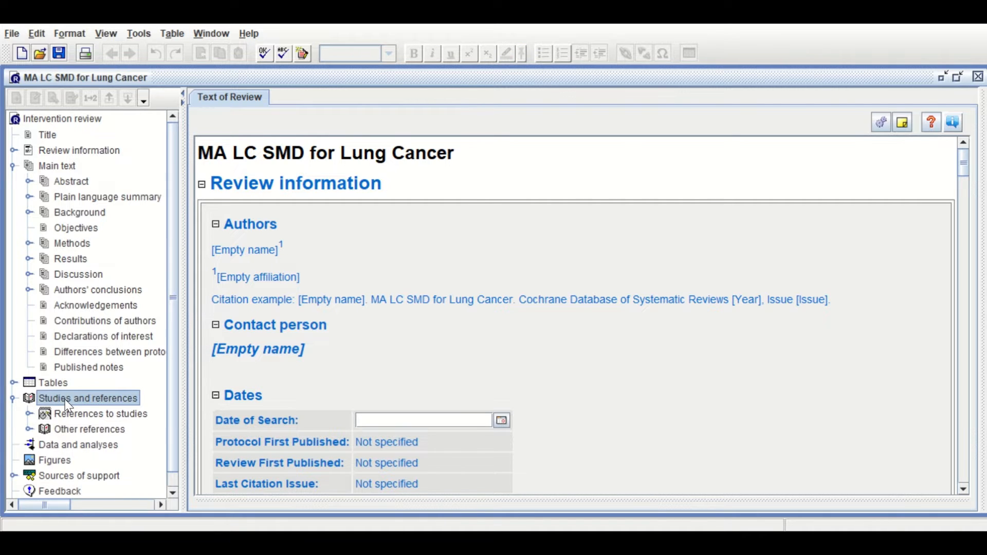
click(77, 414)
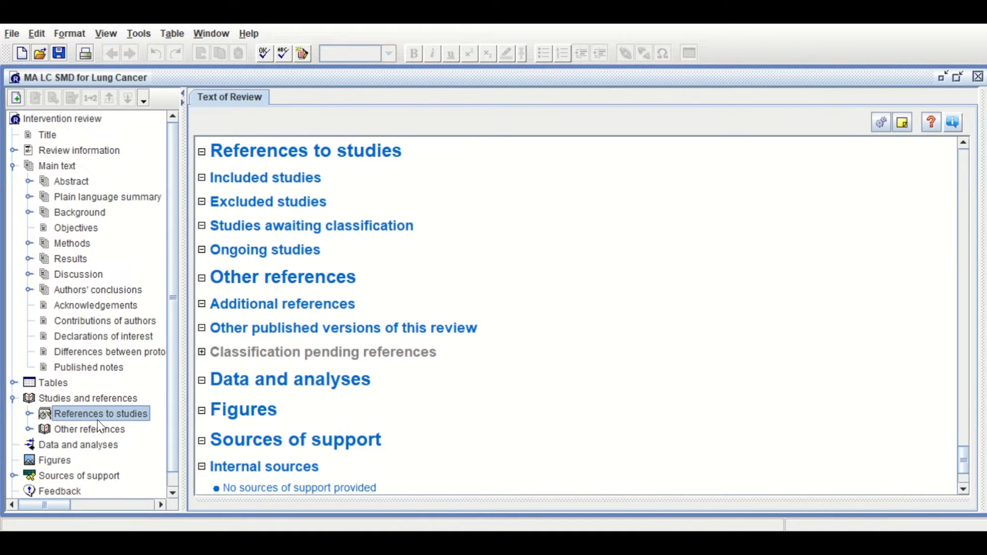
right_click(98, 417)
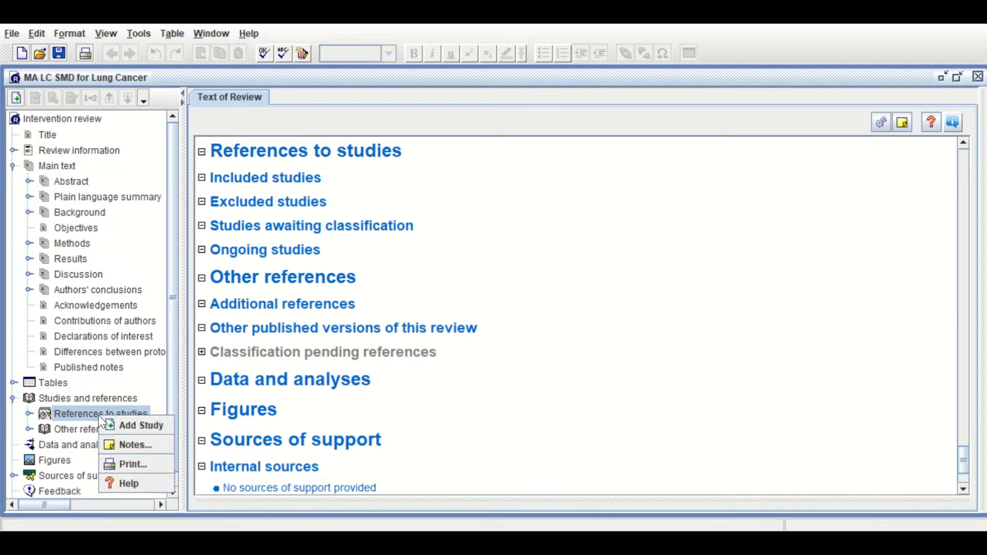
click(121, 430)
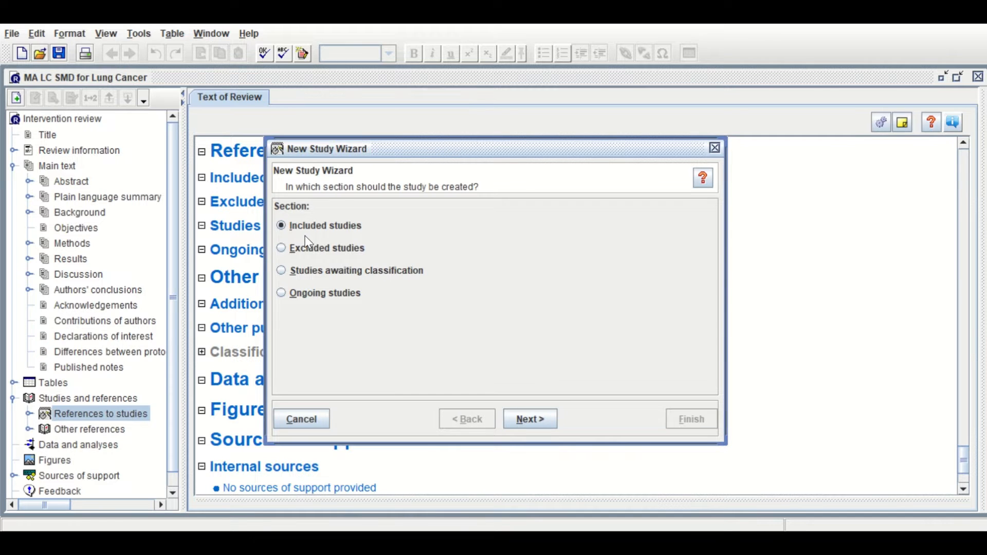
click(531, 425)
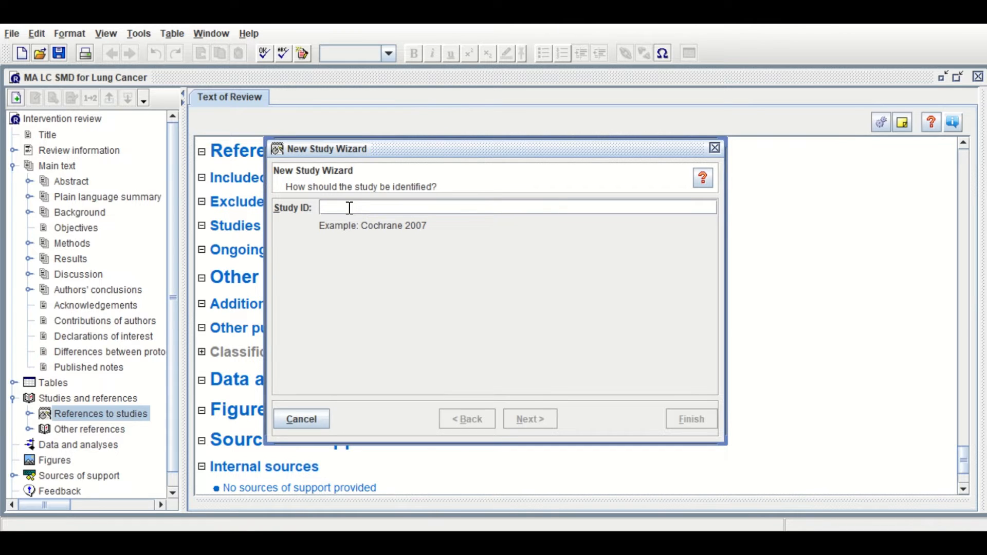
text(Study)
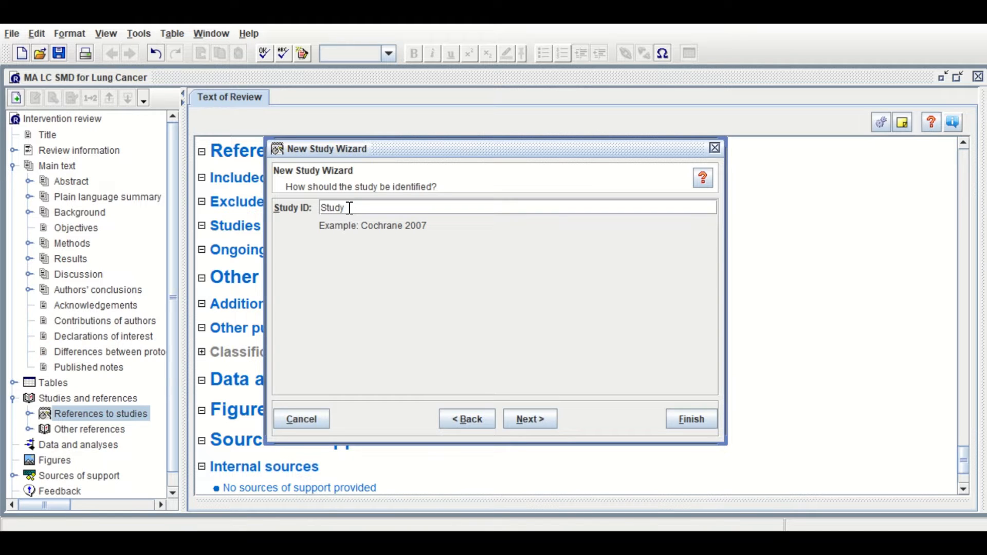
text( 2016)
click(533, 420)
click(536, 419)
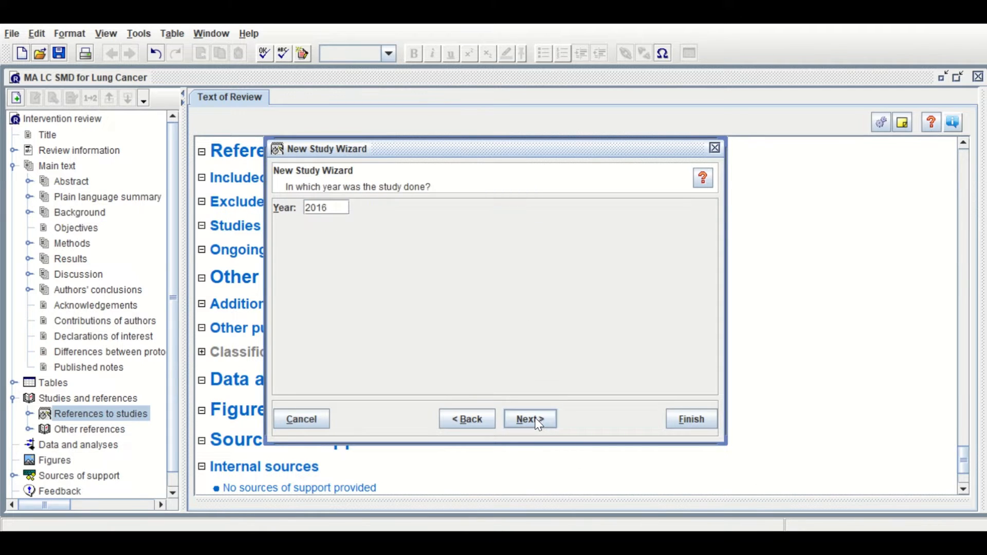
click(535, 417)
click(534, 420)
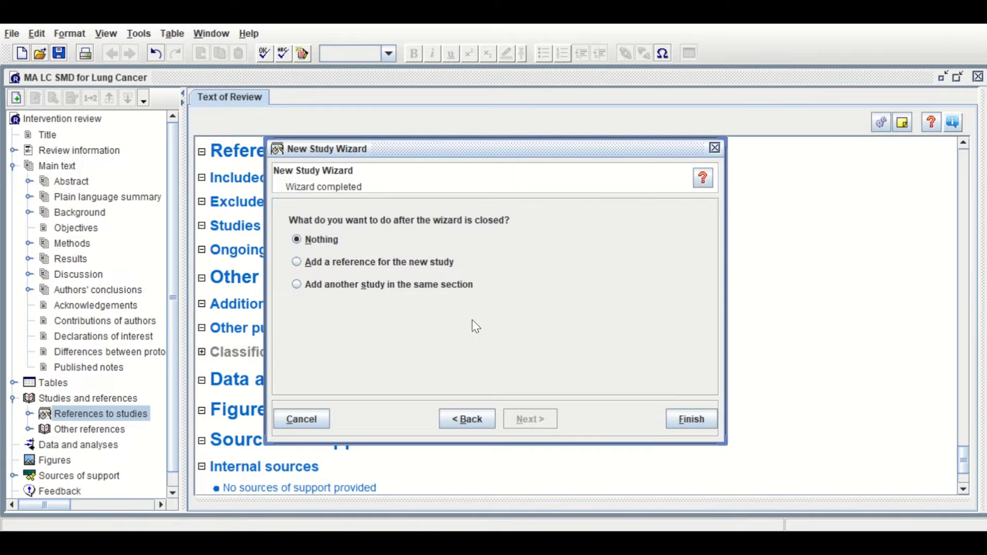
click(325, 286)
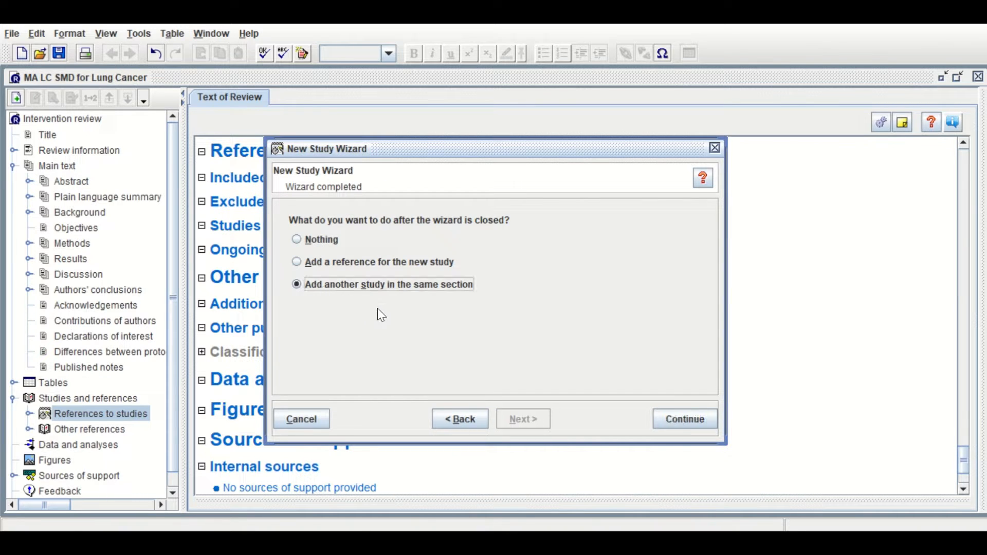
click(686, 419)
- Create the included study "Study 2018" with the default settings and continue with another study in the same section
text(Study )
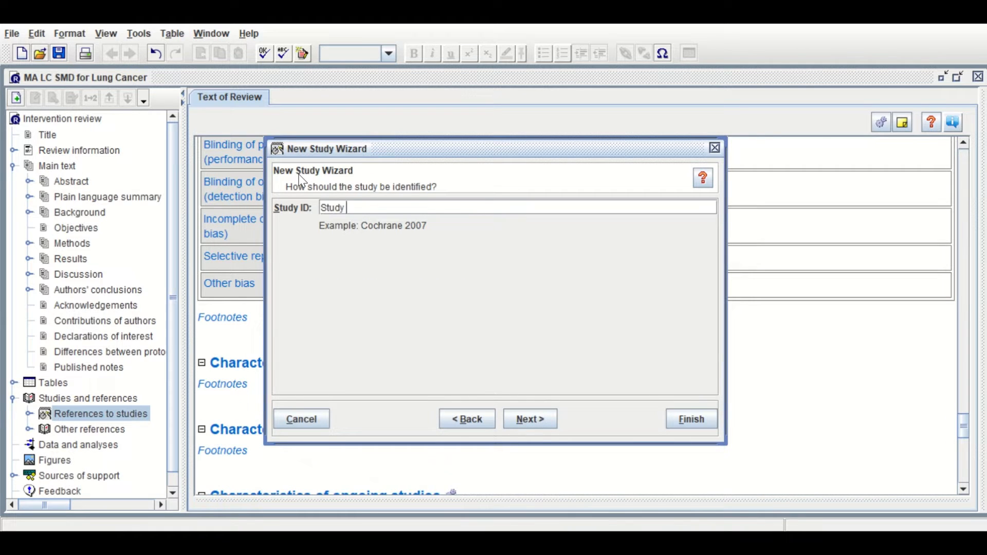
text(2018)
click(534, 419)
click(546, 426)
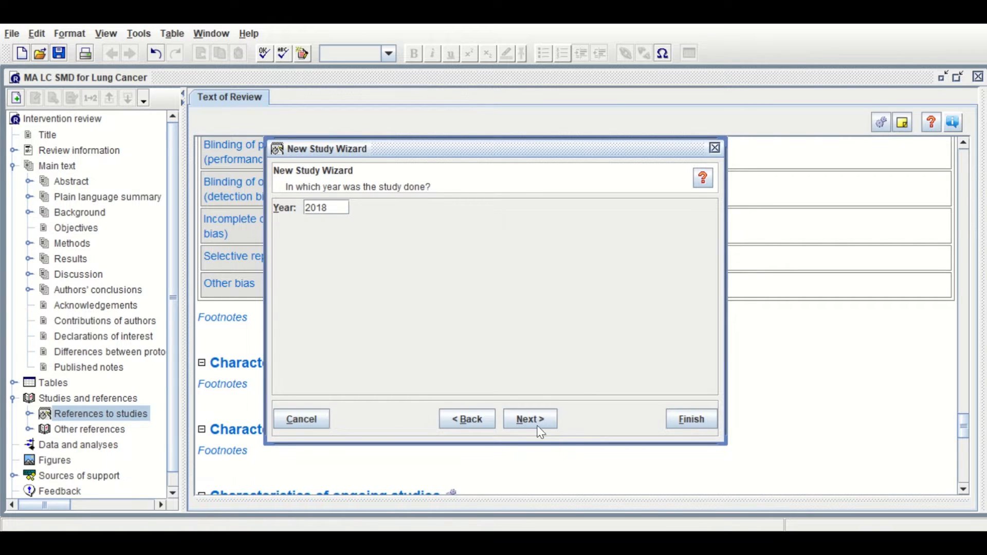
click(540, 426)
click(540, 428)
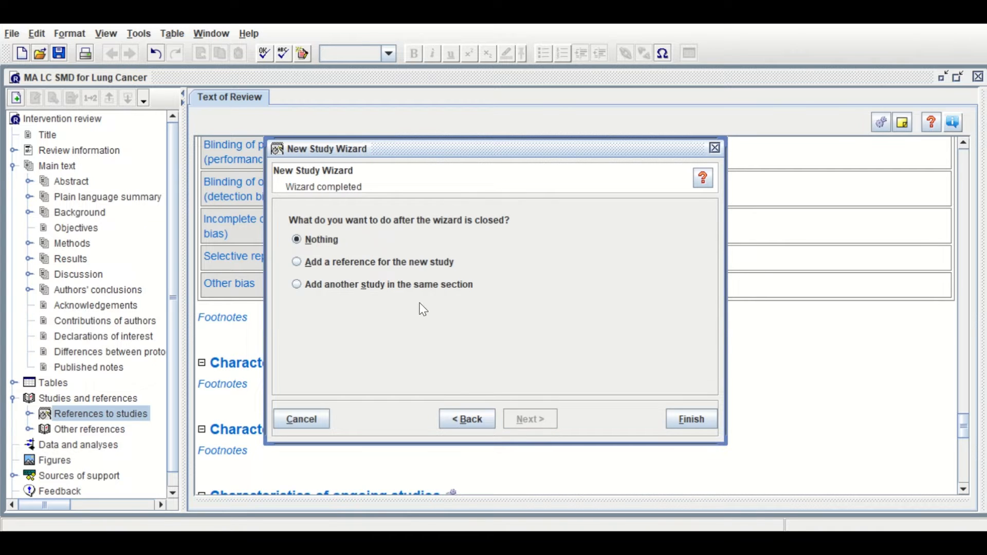
click(372, 286)
click(655, 426)
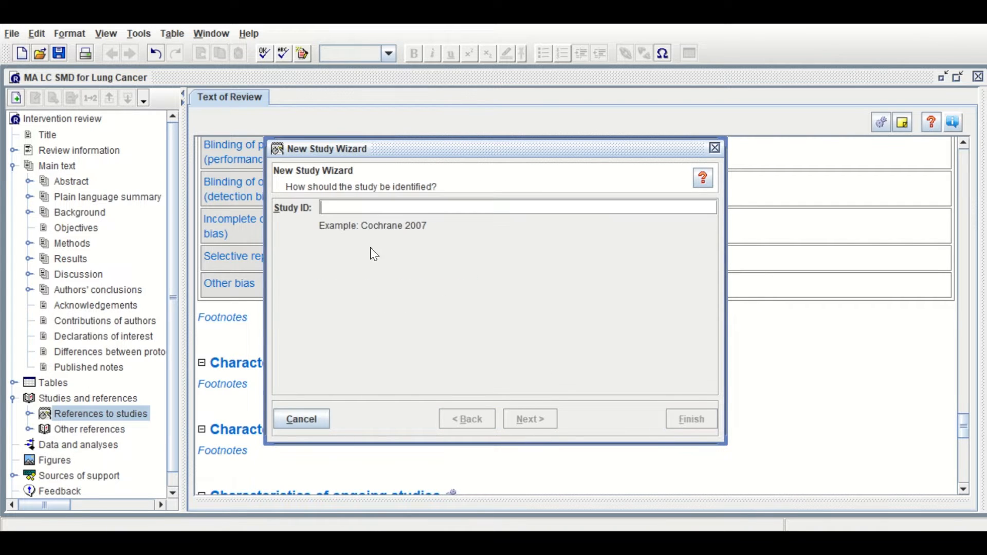
- Create the included study "Study 2020" with the default settings and continue with another study in the same section
text(Study)
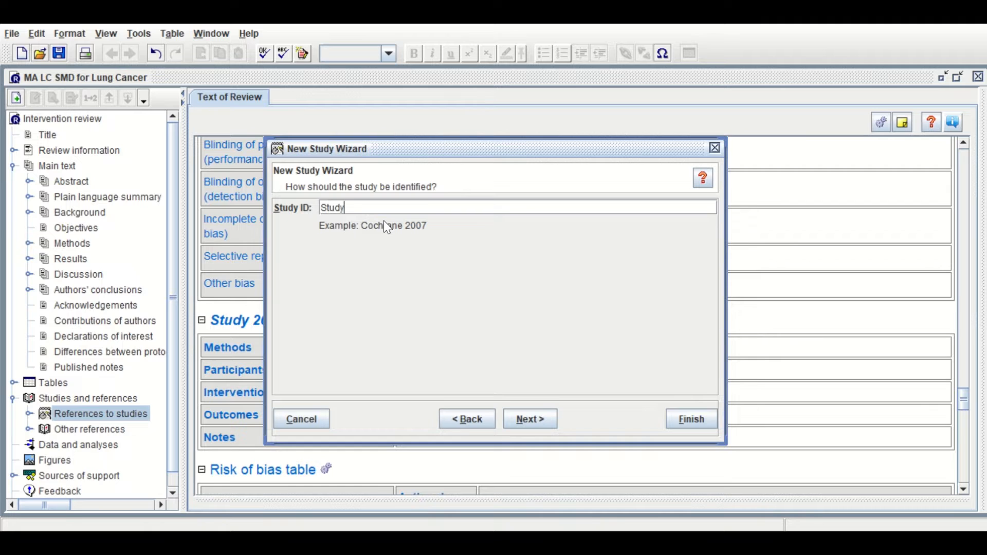
text( 2020)
click(538, 424)
click(542, 426)
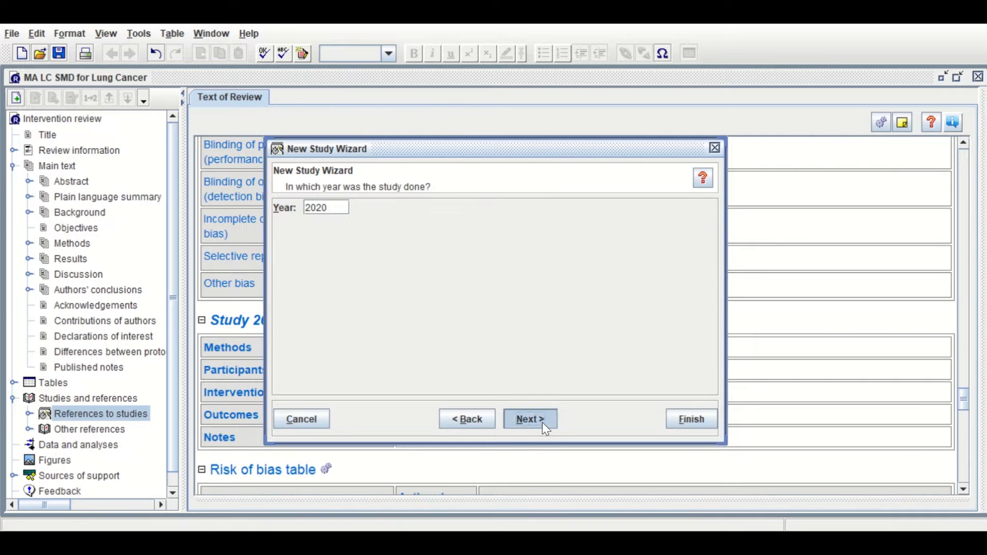
click(543, 426)
click(546, 431)
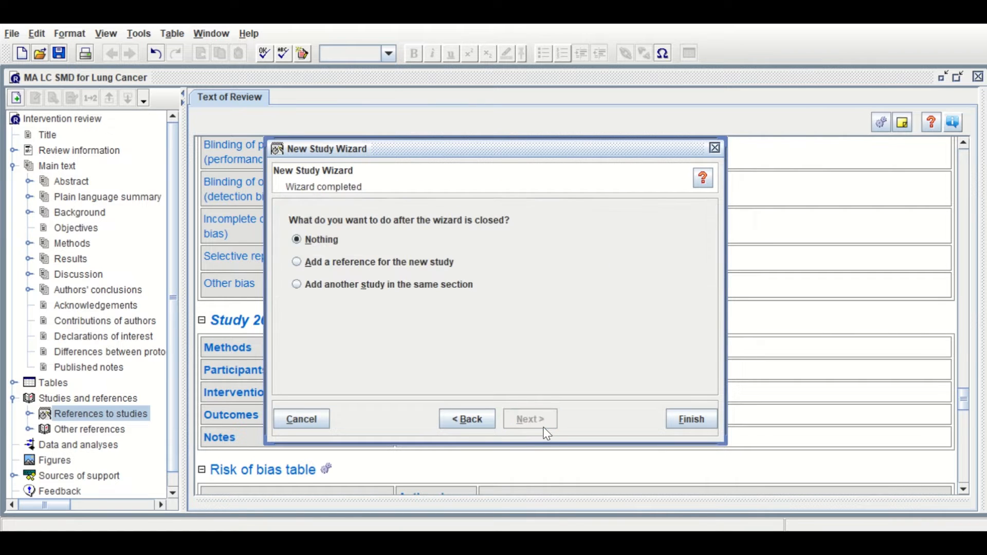
click(431, 287)
click(668, 419)
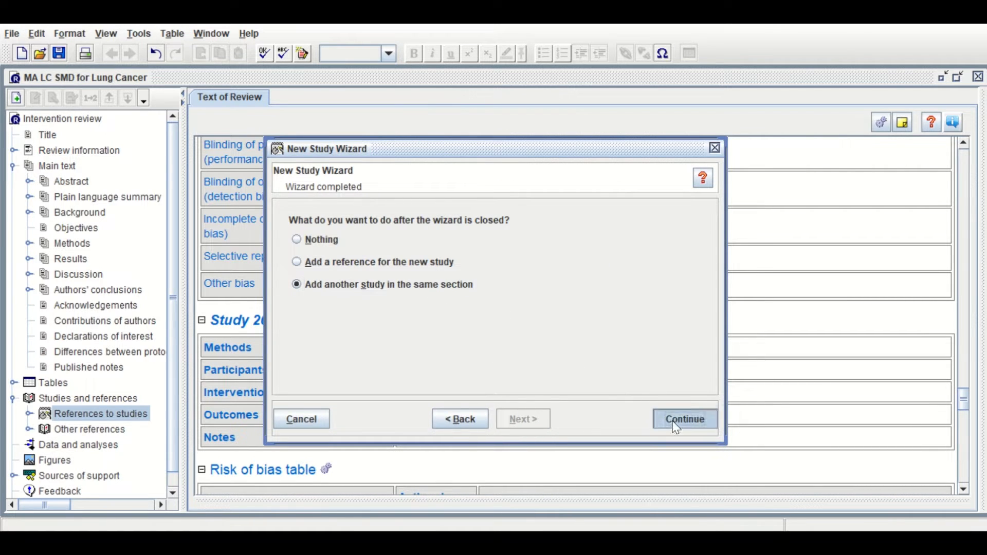
- Create the last included study, "Study 2023", with the default settings and finish adding studies
text(Study 2023)
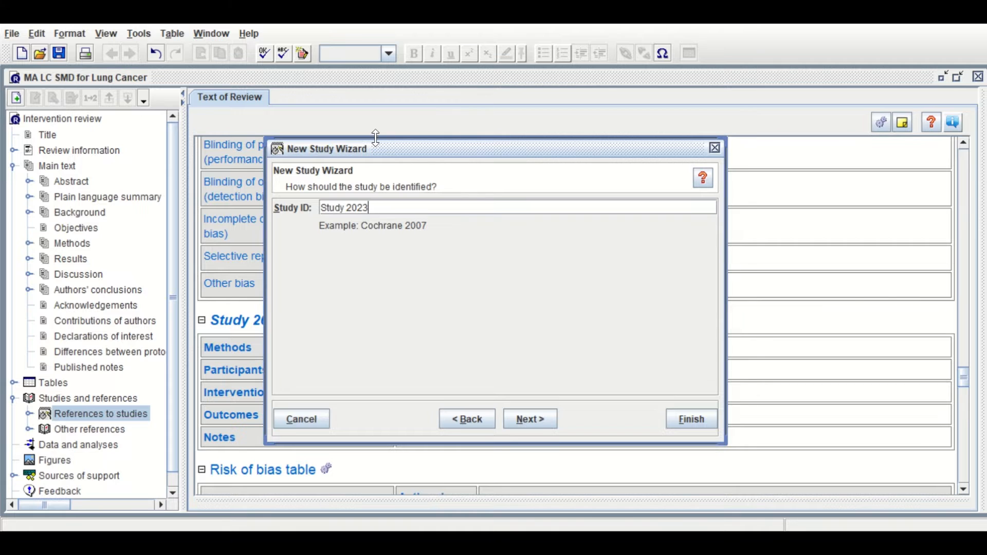
click(530, 419)
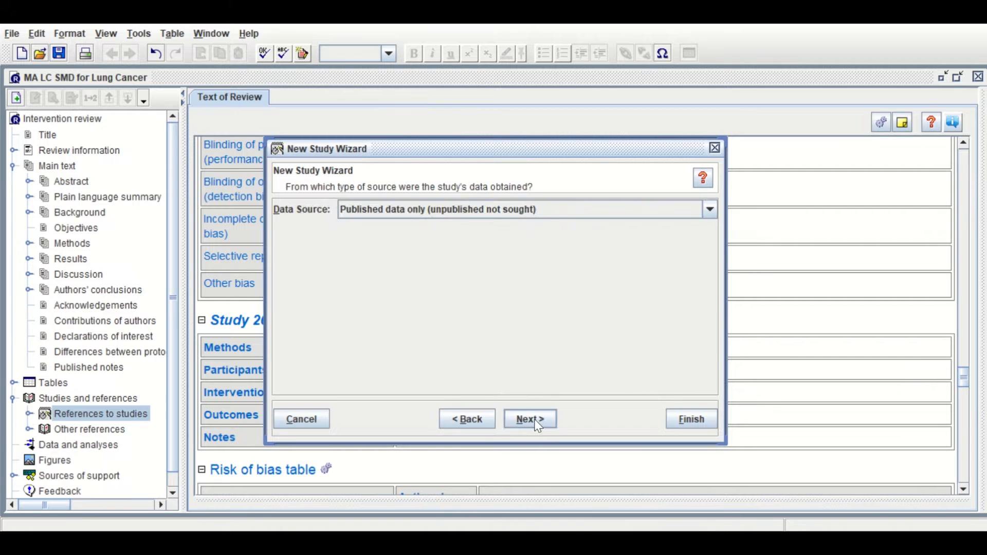
click(535, 422)
click(540, 425)
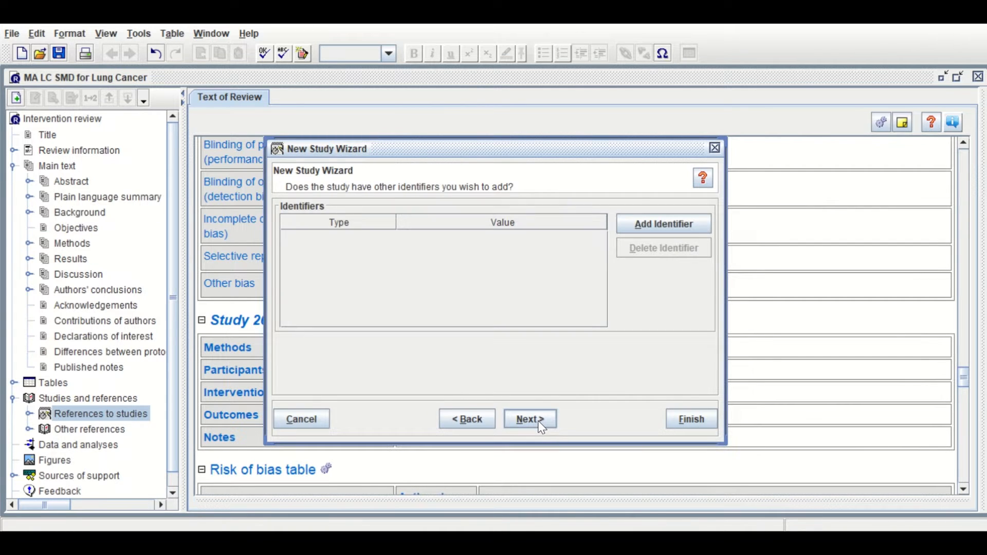
click(542, 425)
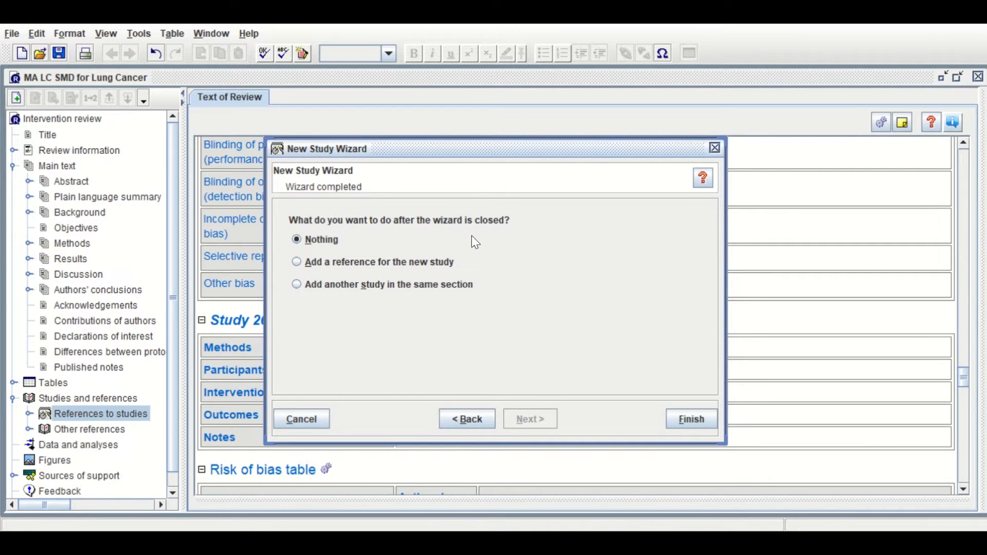
click(691, 419)
- Review the studies listed under Included studies in the References to studies section
scroll(352, 330, up, 2)
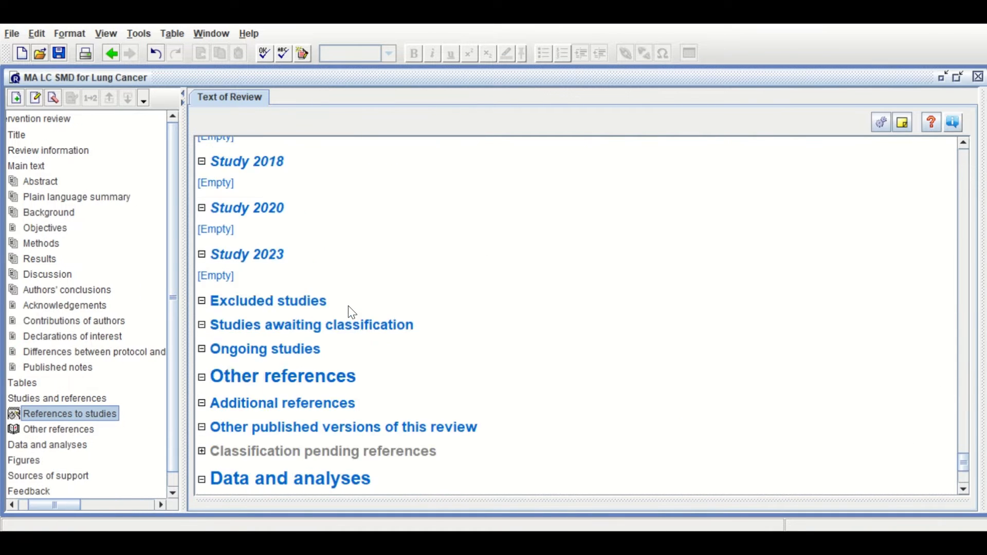
scroll(344, 319, up, 4)
scroll(324, 339, down, 2)
scroll(298, 318, up, 6)
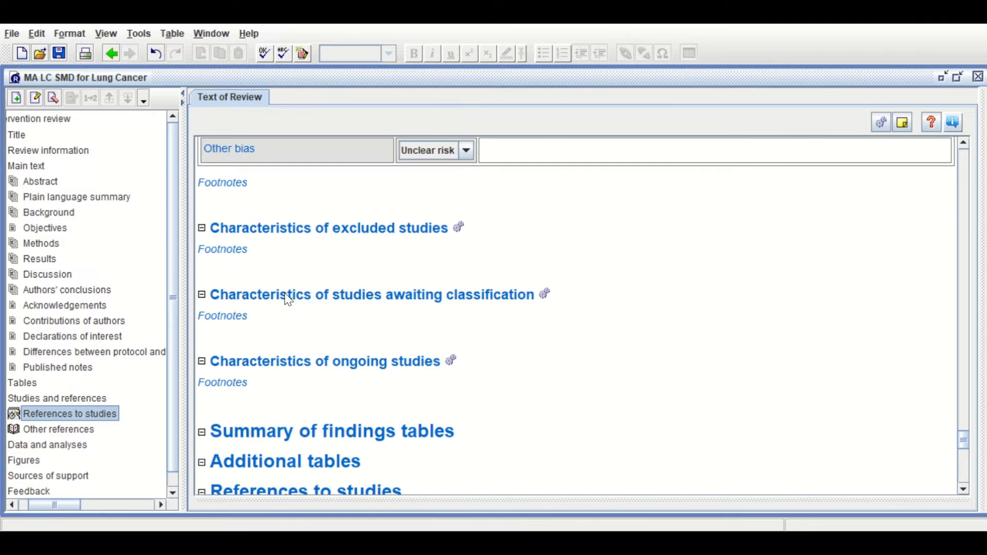
scroll(286, 316, down, 4)
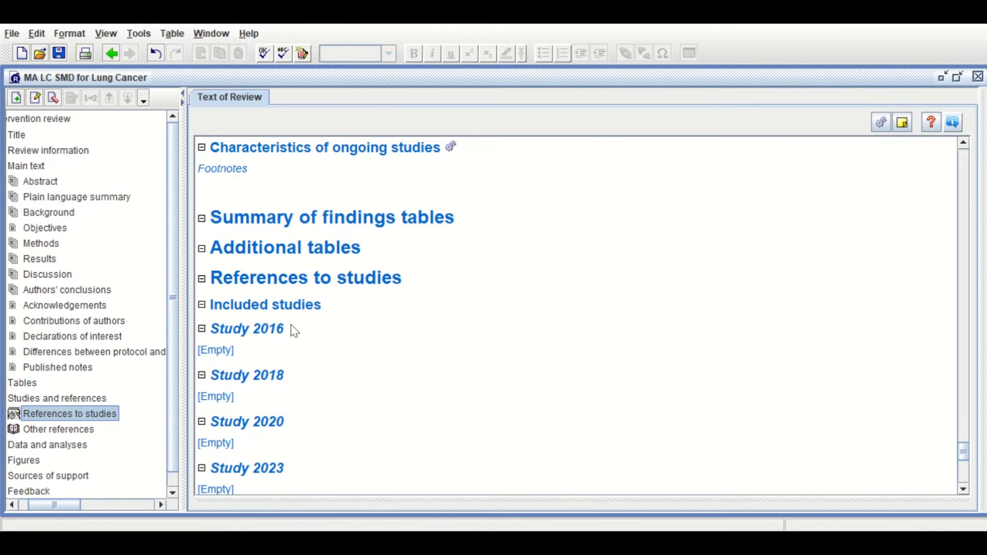
scroll(94, 401, down, 1)
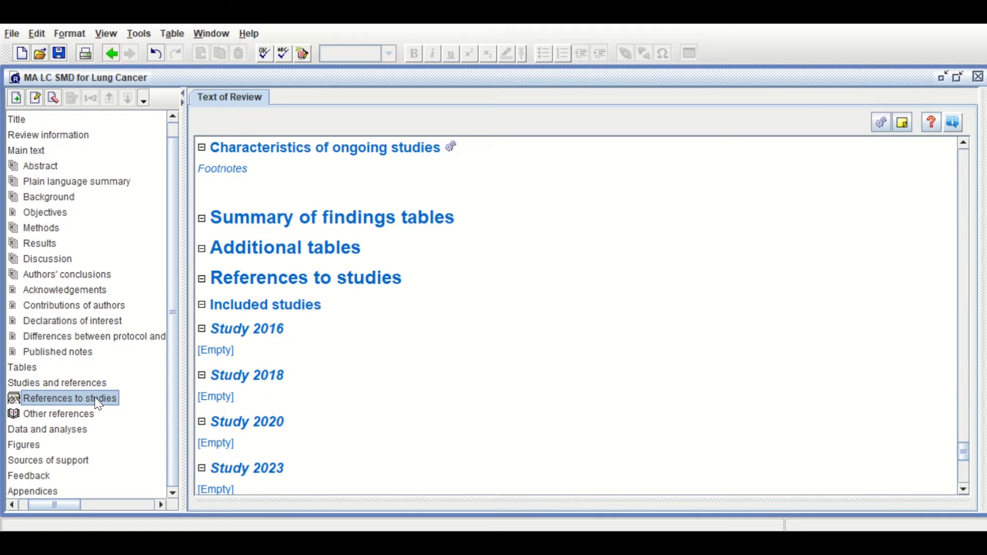
- Add a comparison named "MA LC SMD" under Data and analyses, continuing with a new outcome under it
click(46, 431)
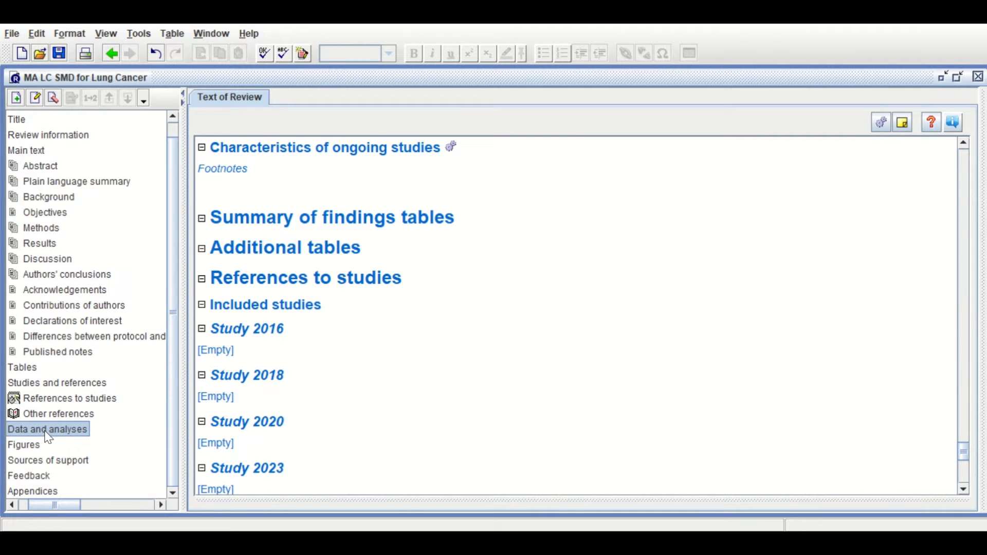
right_click(46, 432)
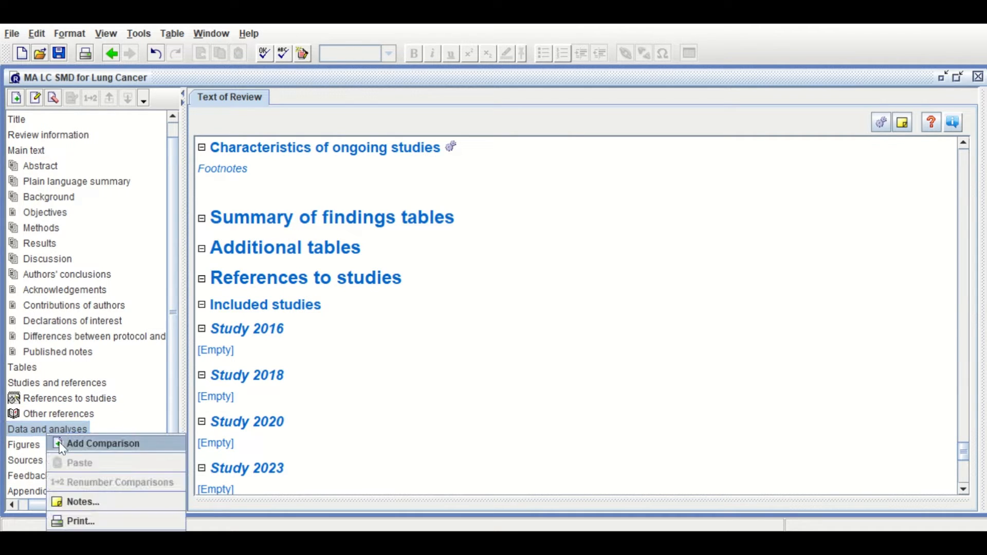
click(71, 450)
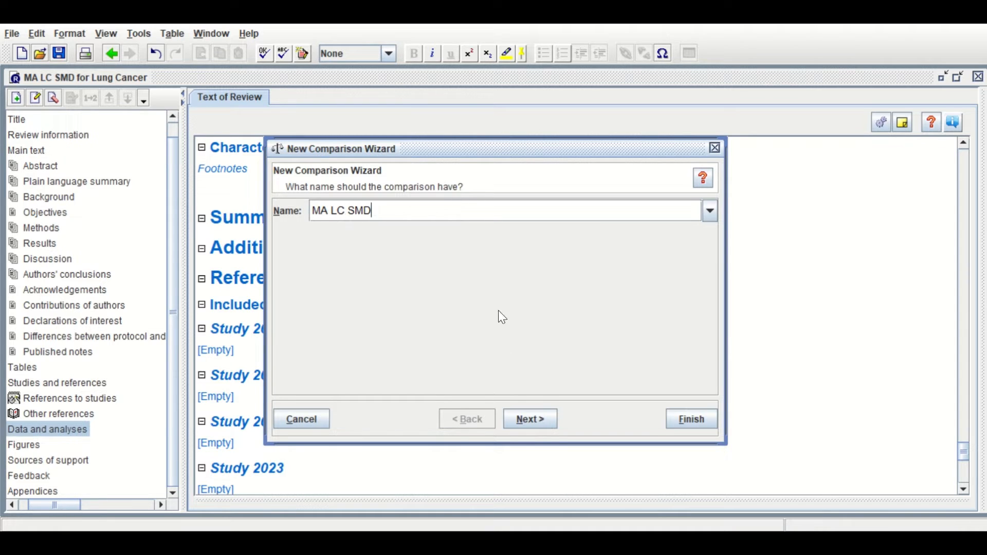
click(530, 419)
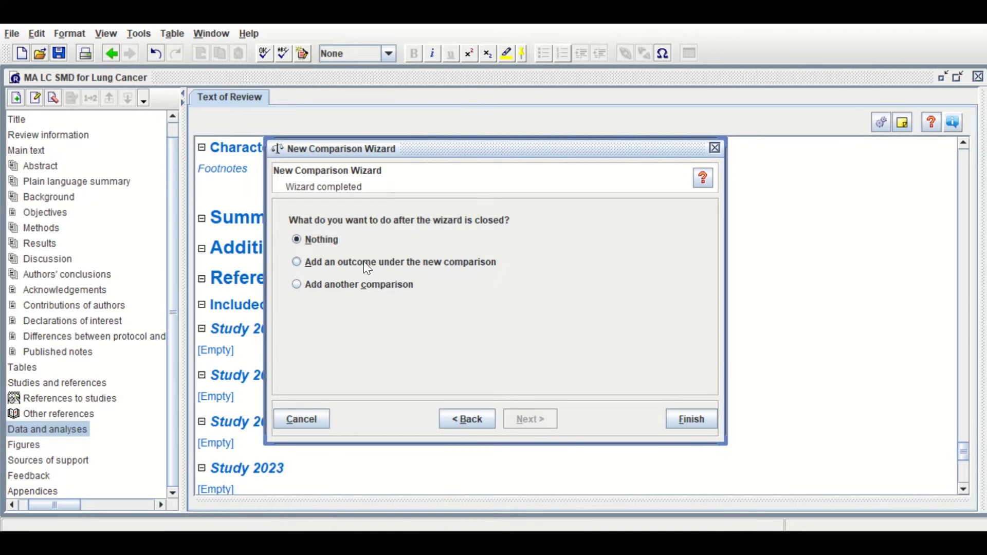
click(333, 264)
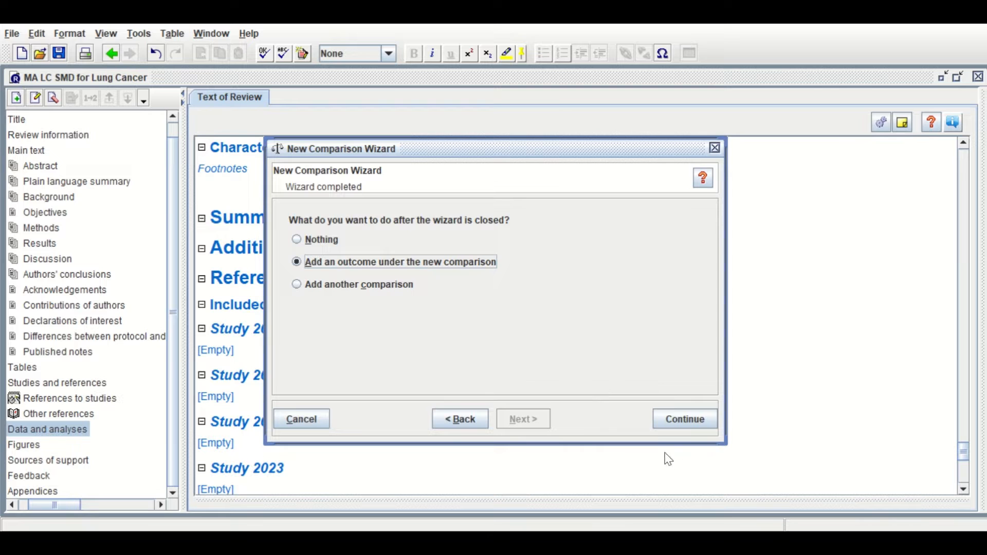
click(674, 419)
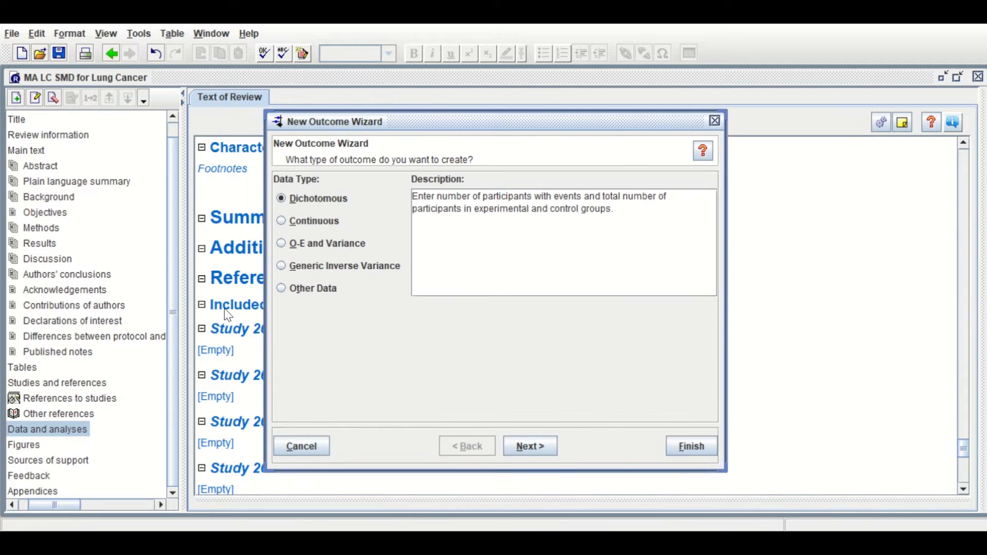
- Set the new outcome's data type to Continuous and name it "SMD LC", keeping the default group labels
click(315, 220)
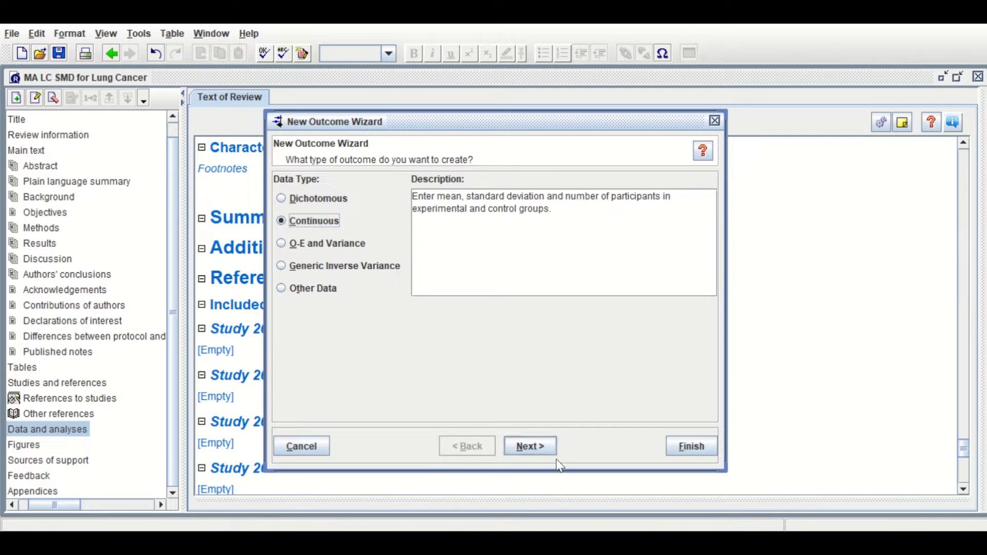
click(535, 445)
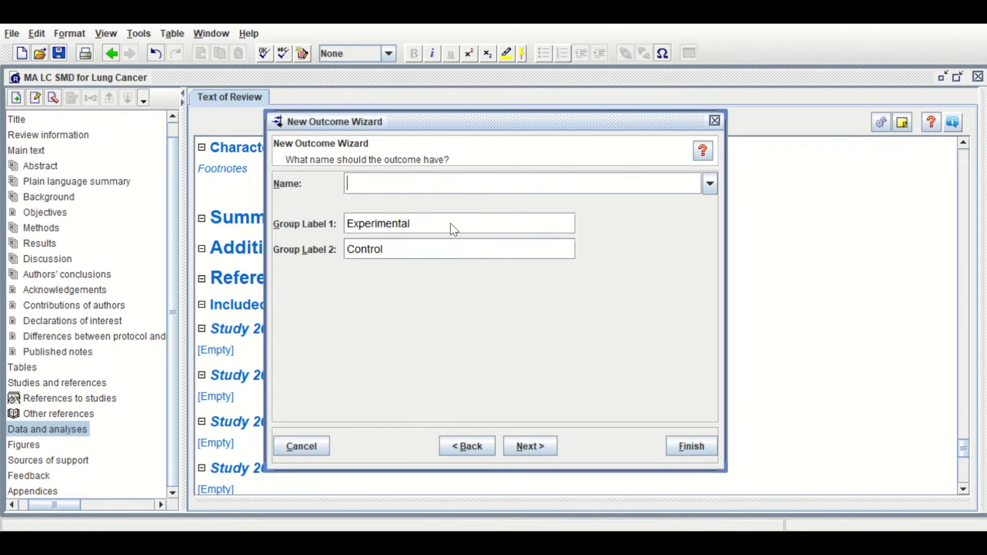
text(SMD LC)
click(528, 450)
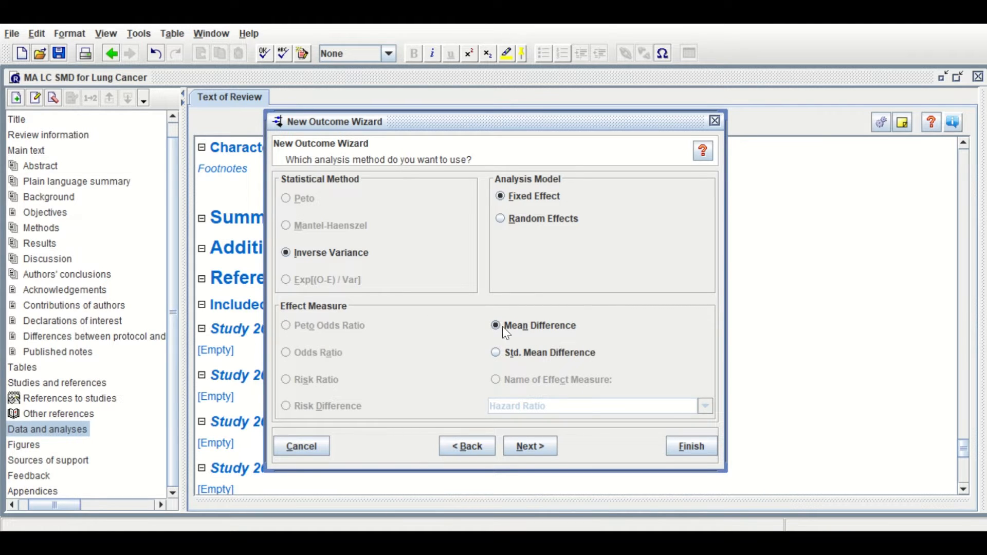
- Choose Std. Mean Difference as the effect measure, keep the other analysis and graph defaults, and finish by opening the outcome for editing
click(495, 352)
click(520, 447)
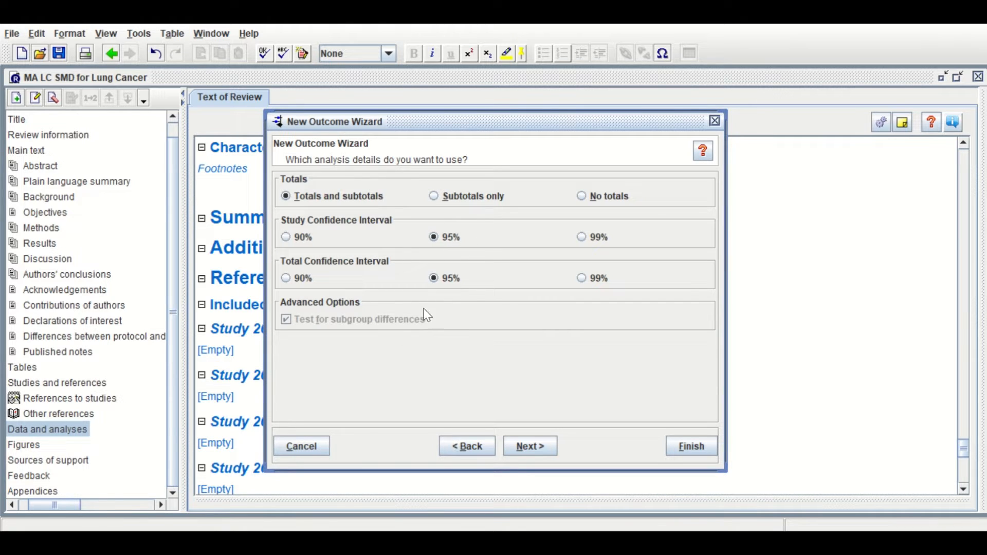
click(532, 448)
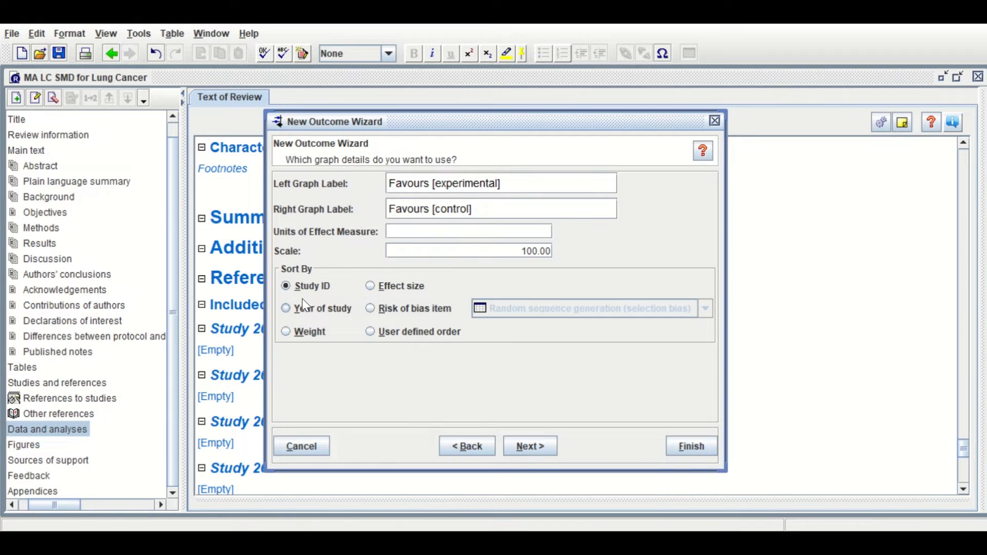
click(531, 446)
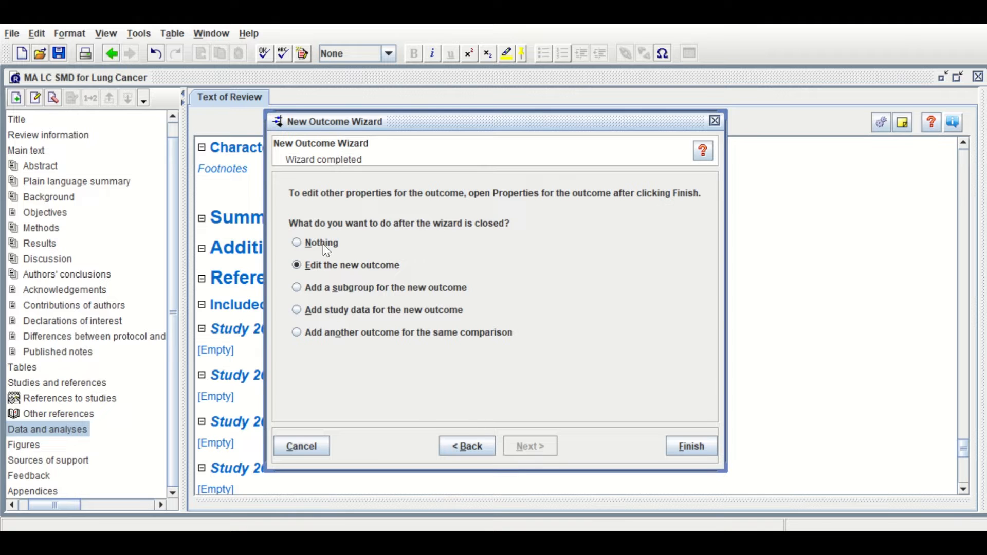
click(692, 446)
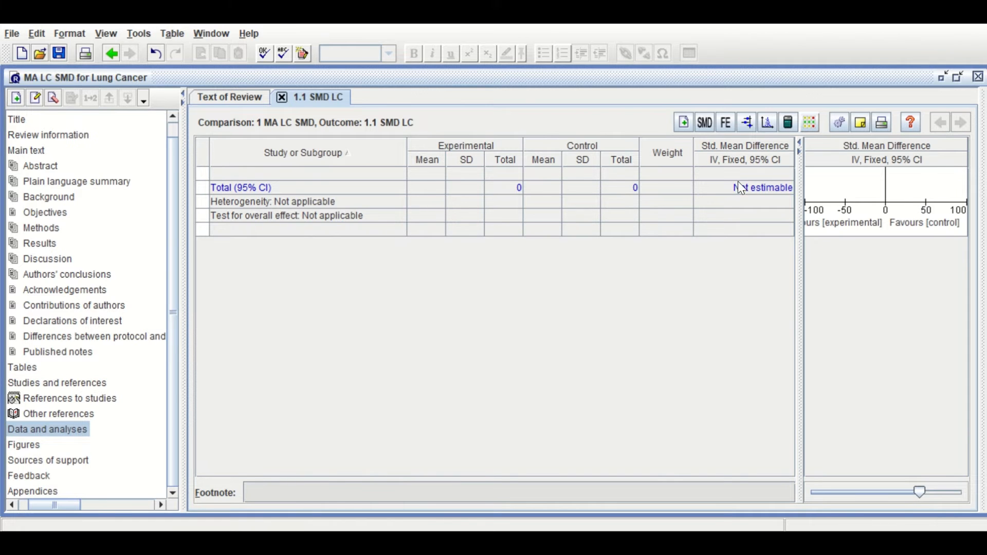
- Add study data rows for Study 2016, Study 2018, Study 2020 and Study 2023 to the SMD LC outcome
click(687, 120)
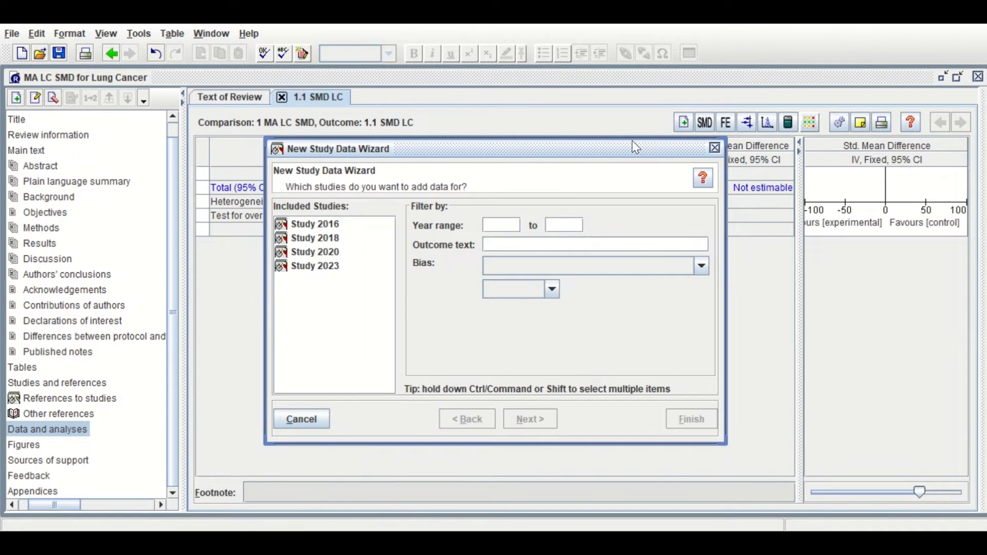
click(323, 223)
shift+click(314, 266)
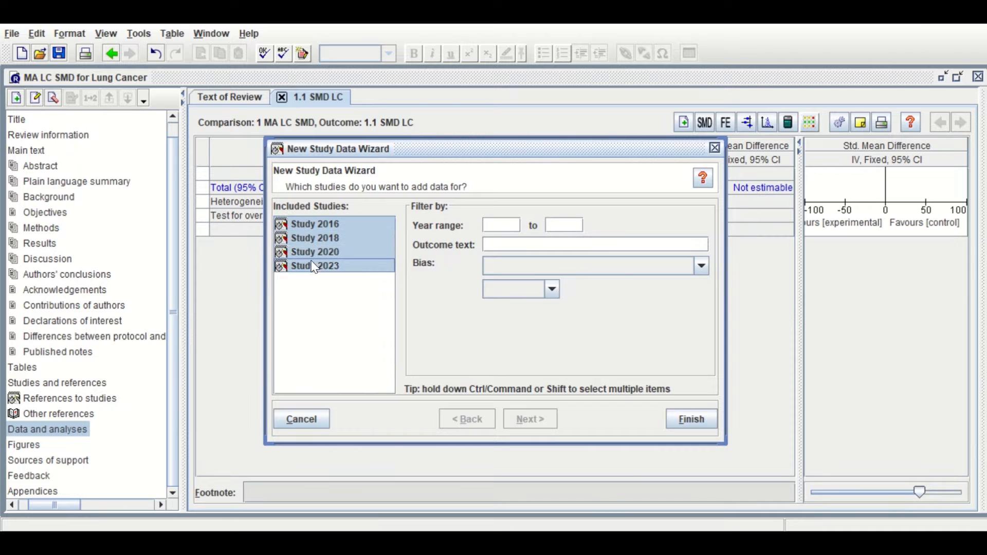
click(699, 420)
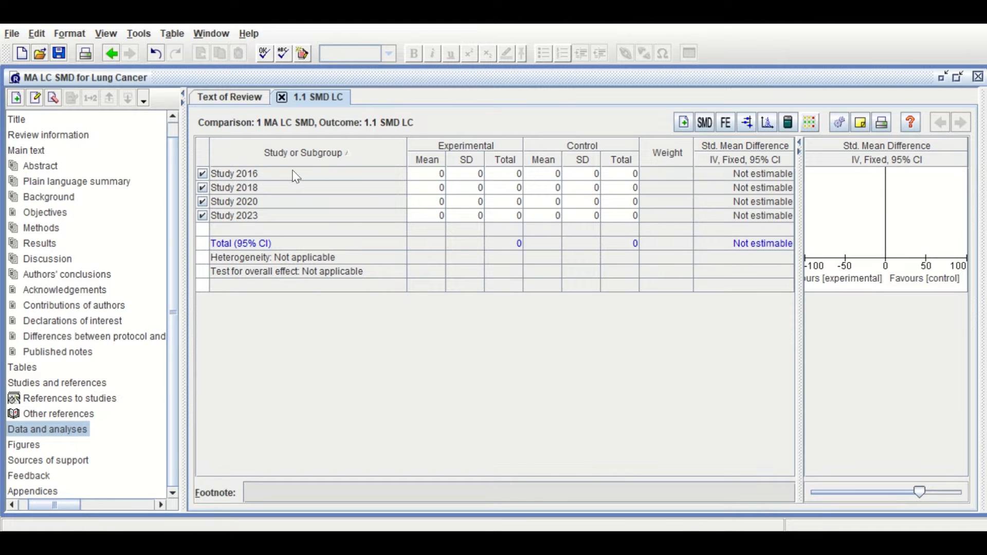
- In the calculator for Study 2016, enter the experimental group's mean 36, N 12 and SD 5.3
click(251, 170)
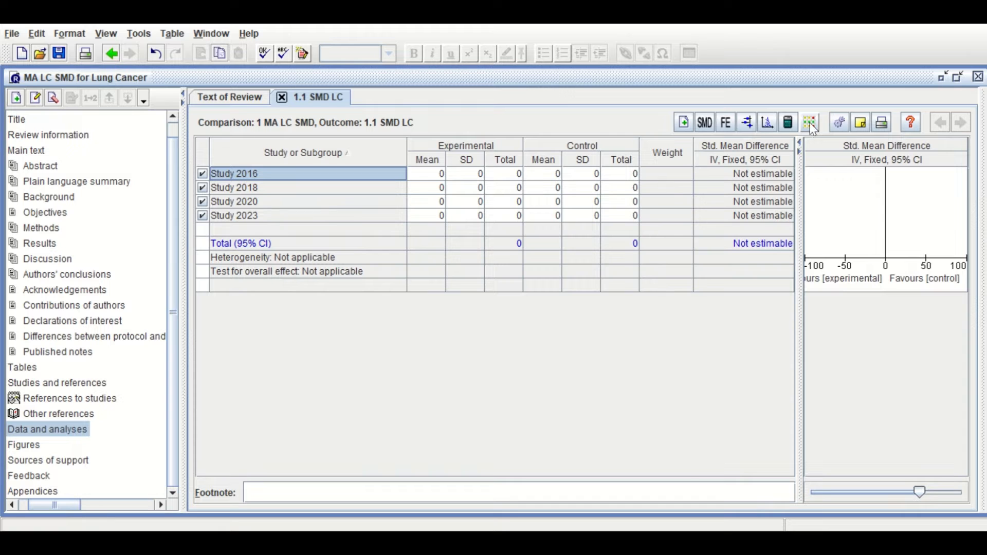
click(789, 123)
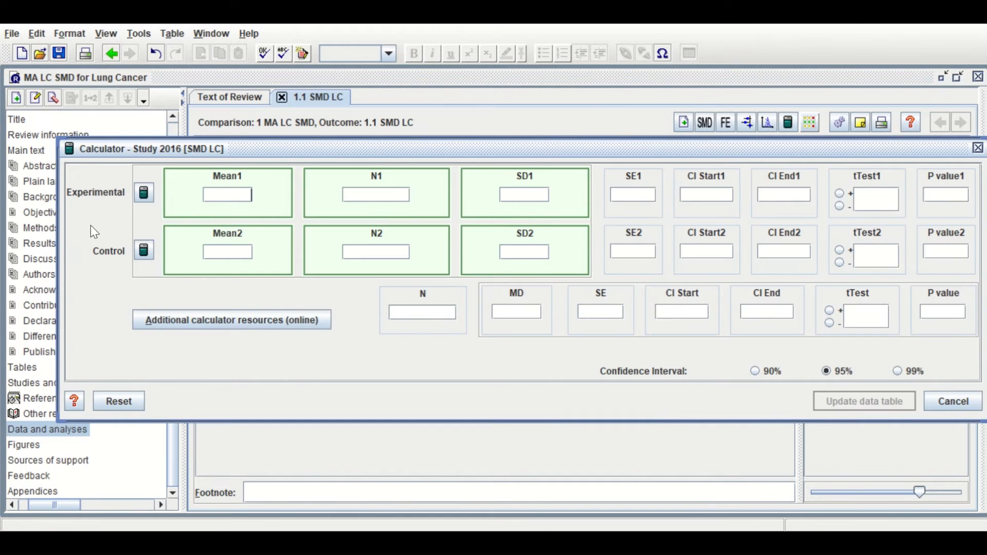
drag(619, 144, 493, 111)
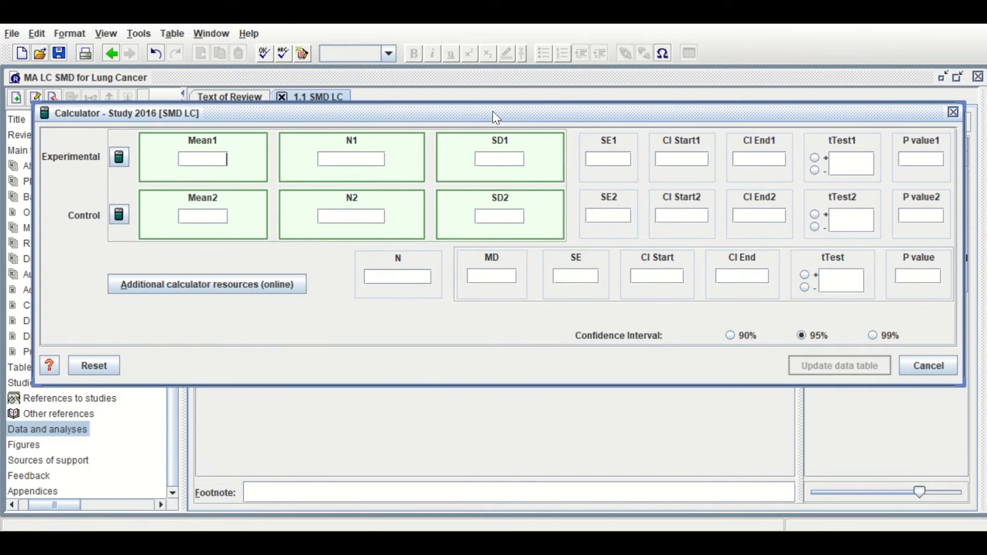
click(217, 162)
text(36)
click(344, 157)
click(510, 157)
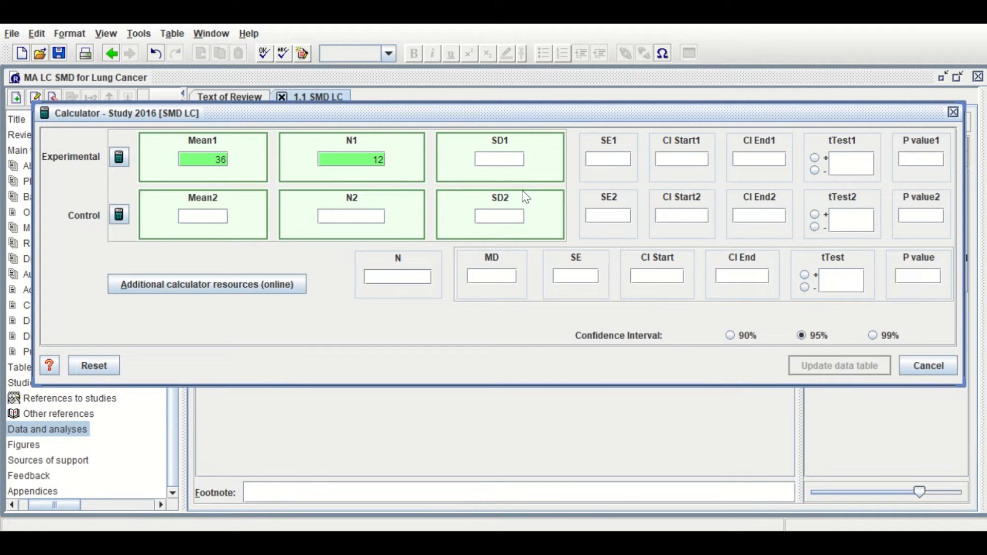
text(5.3)
- Enter Study 2016's control group mean 28, N 12 and SD 4.9, and update the data table with the calculator values
click(219, 216)
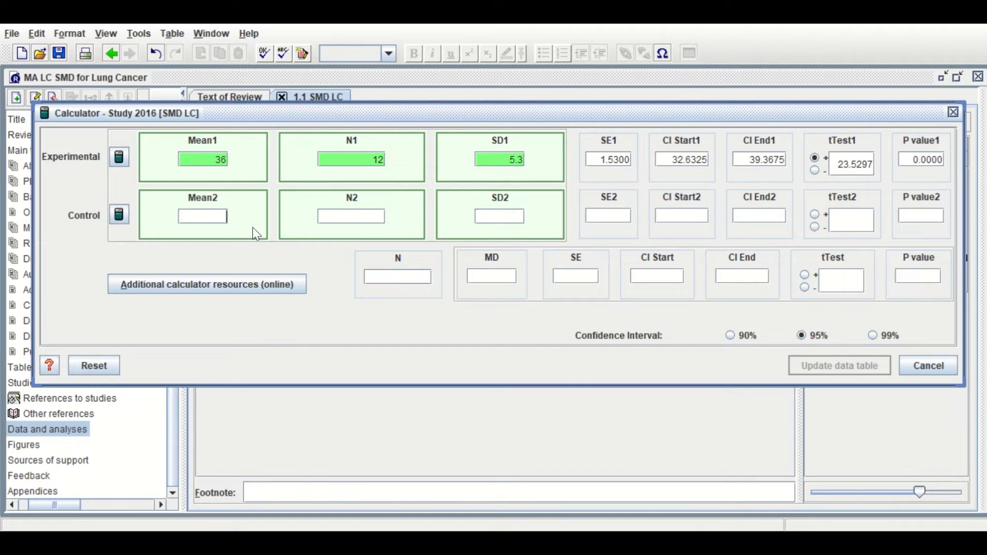
text(28)
click(331, 215)
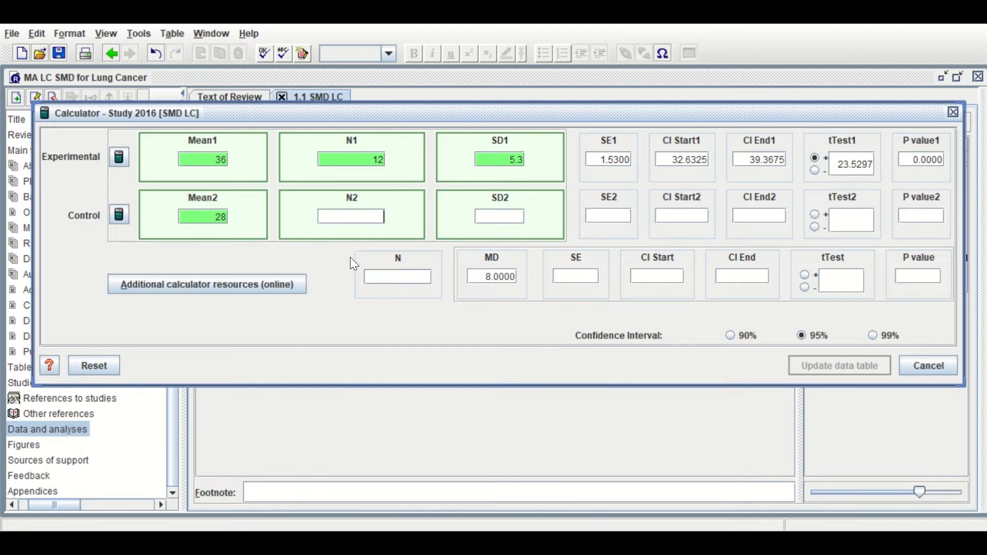
text(12)
click(487, 214)
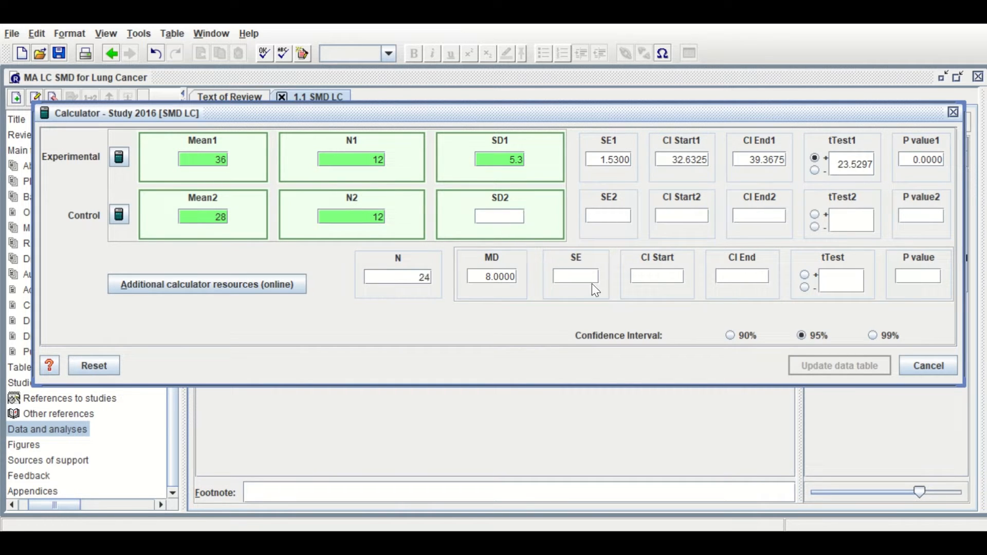
text(4.9)
key(Return)
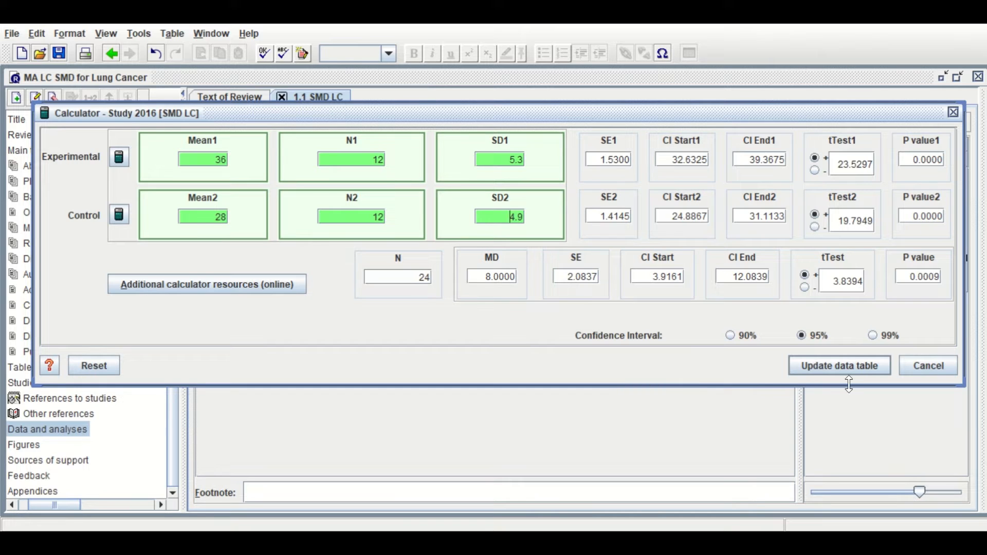
click(826, 366)
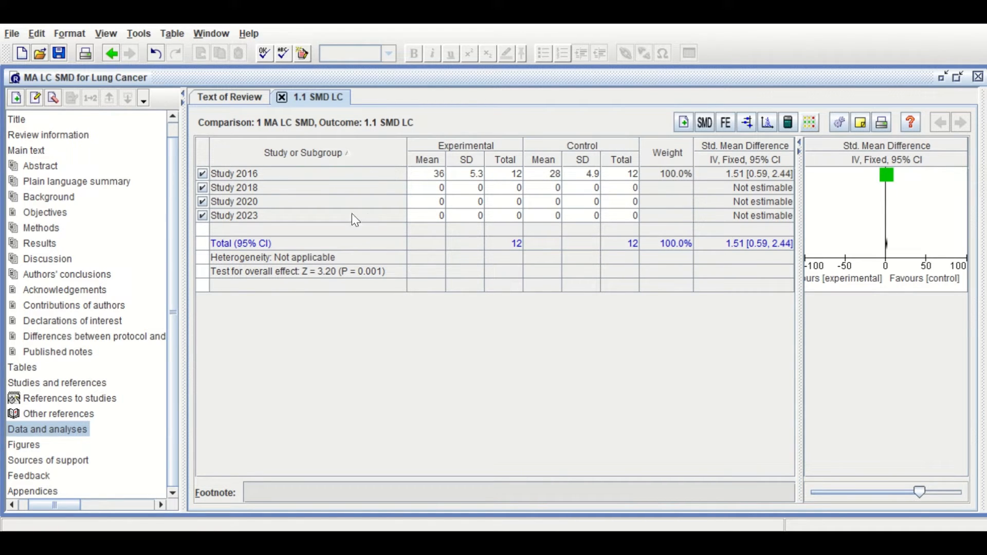
- Enter Study 2018's experimental group data directly in the table: mean 81.3, SD 8 and total 16
click(297, 190)
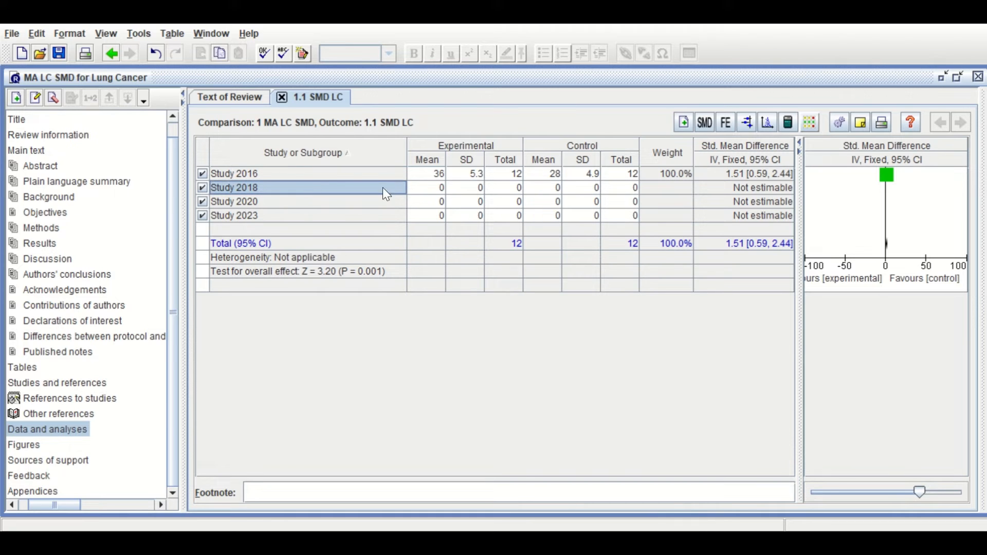
click(430, 192)
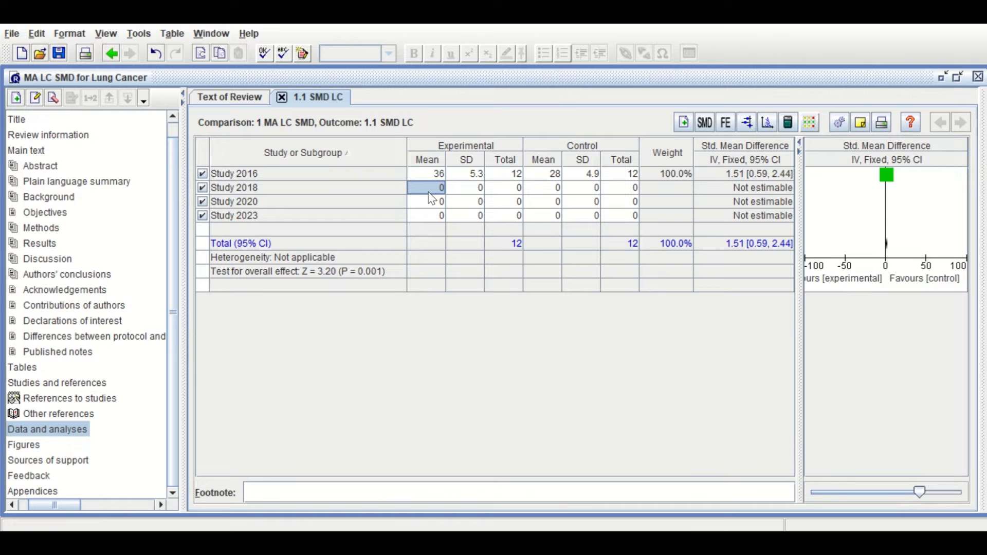
double_click(430, 192)
text(81.3)
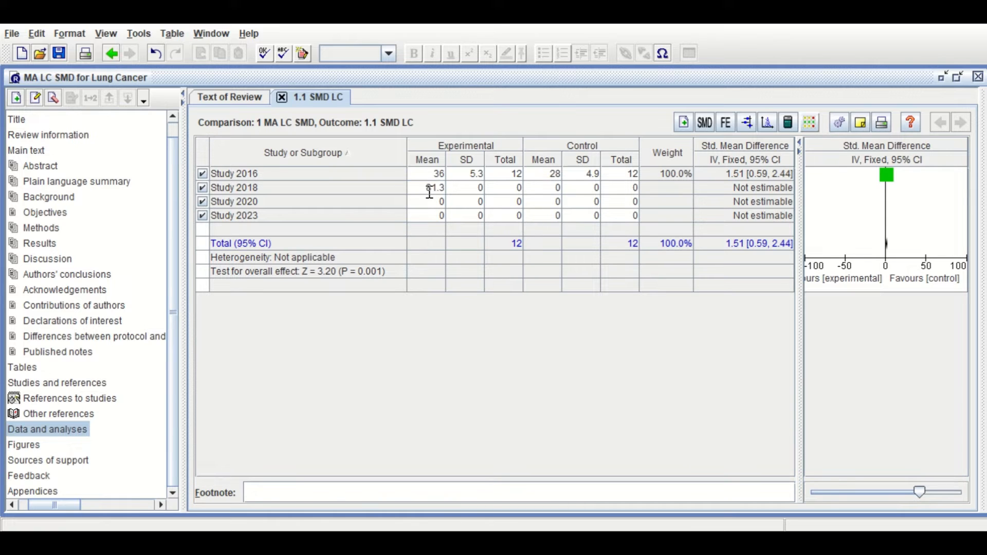
click(469, 189)
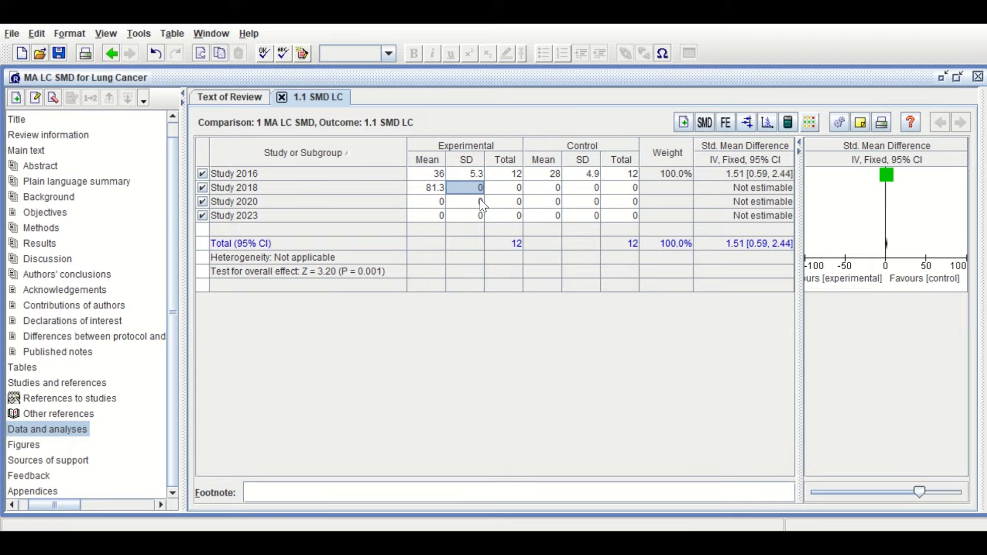
click(473, 186)
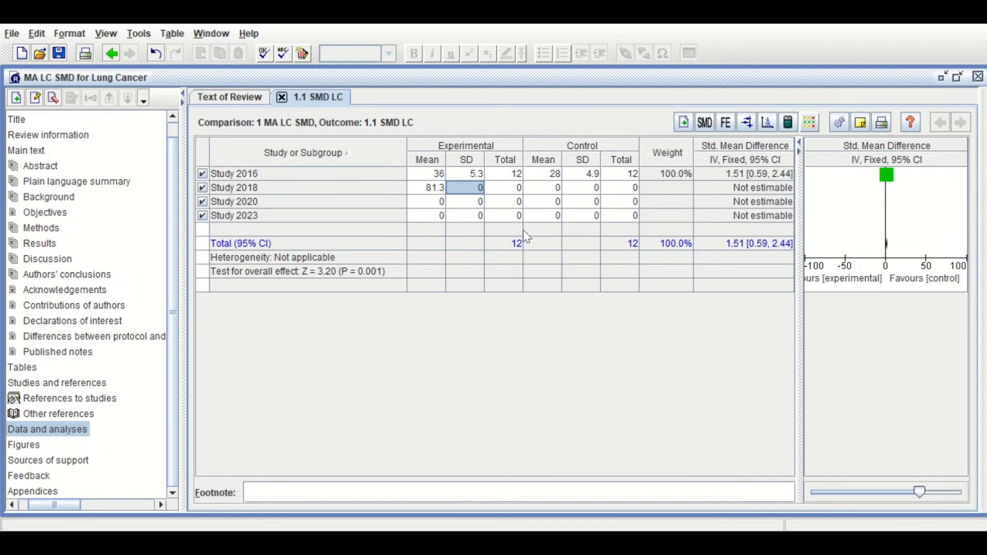
text(8)
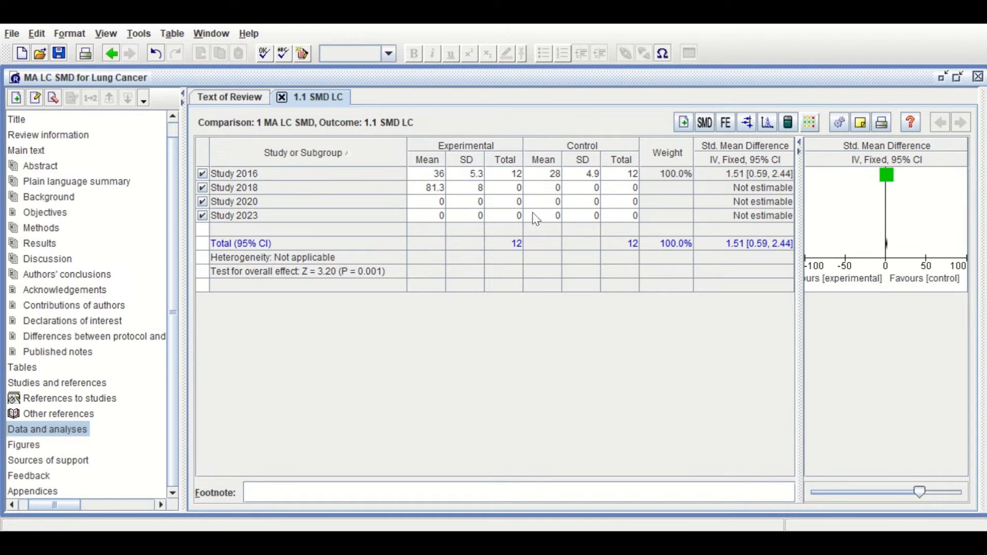
click(508, 188)
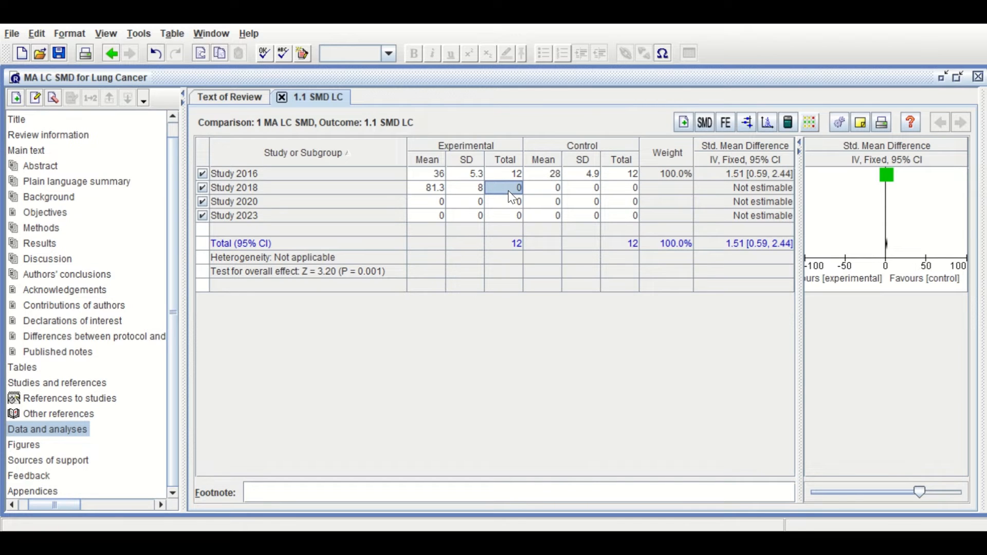
text(16)
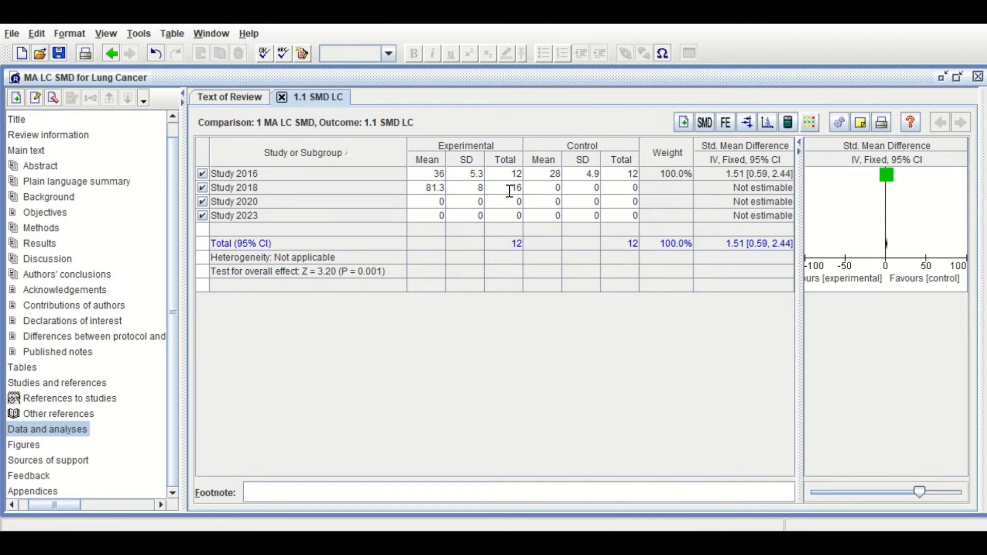
- Enter Study 2018's control group data in the table: mean 77.6, SD 11.6 and total 15
click(552, 191)
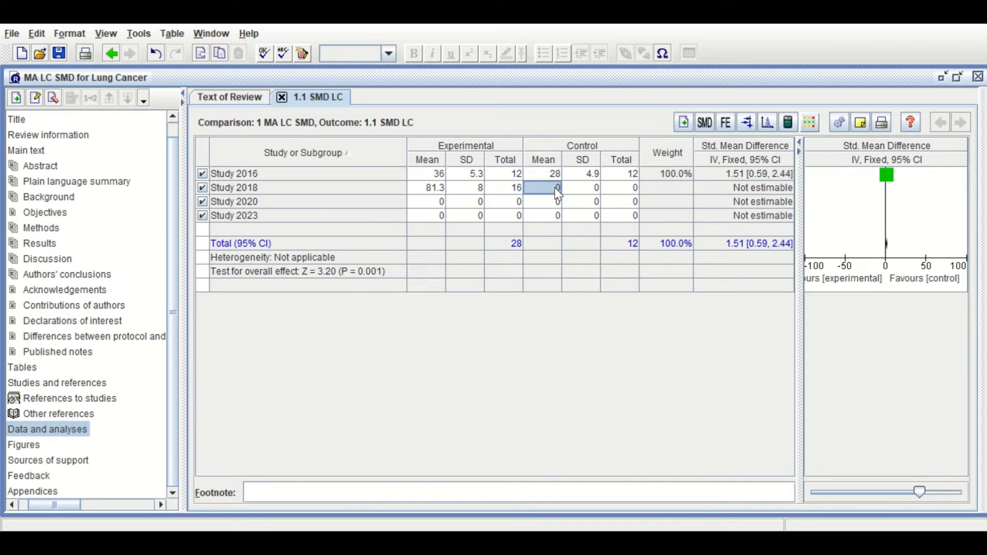
text(77.6)
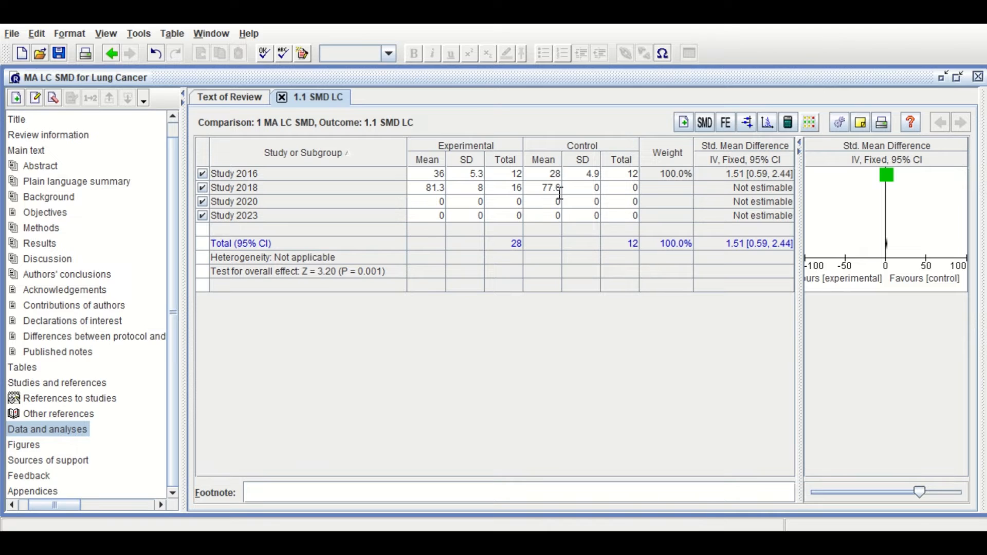
click(598, 190)
click(592, 190)
text(11.6)
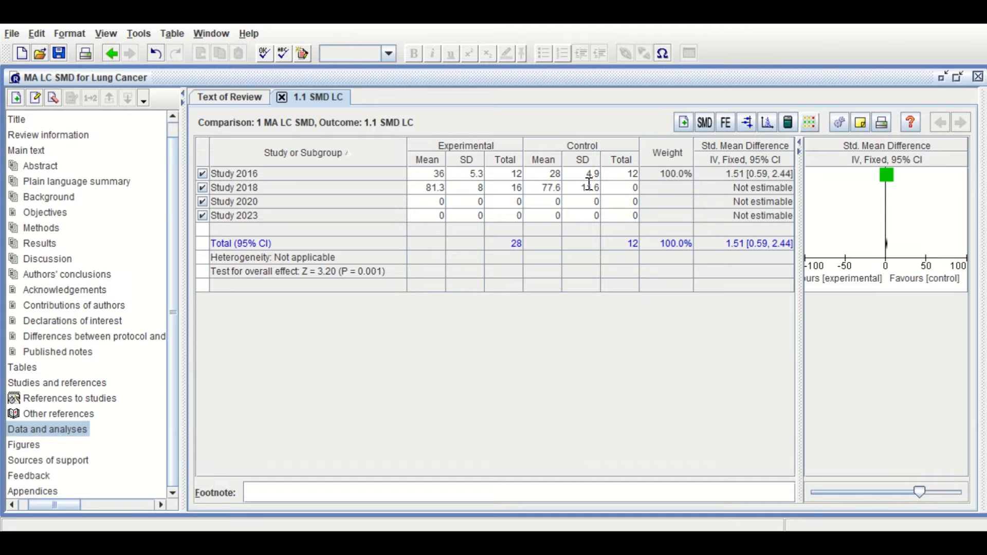
click(621, 189)
text(15)
- In the calculator for Study 2020, enter the experimental group's mean 99, N 17 and SD 2.1
click(359, 203)
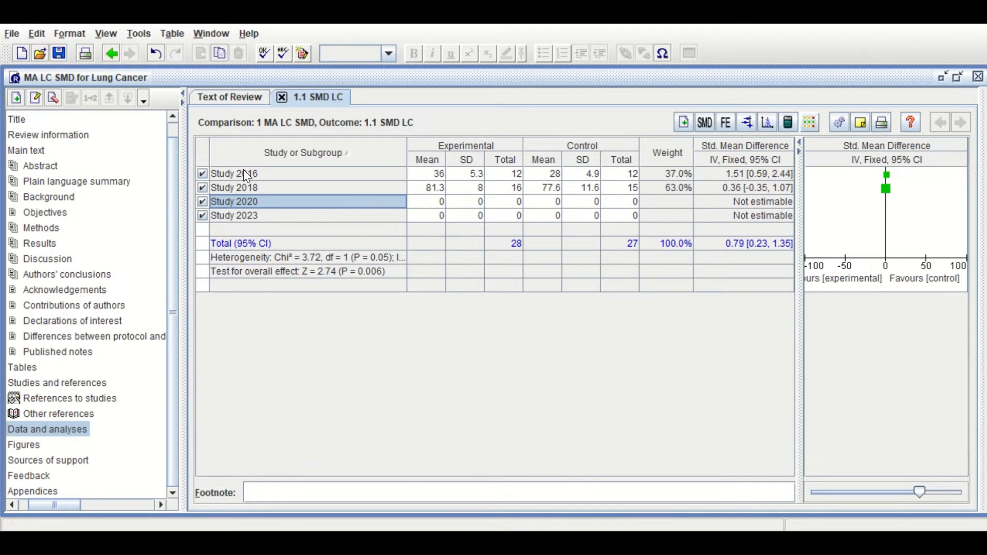
click(788, 124)
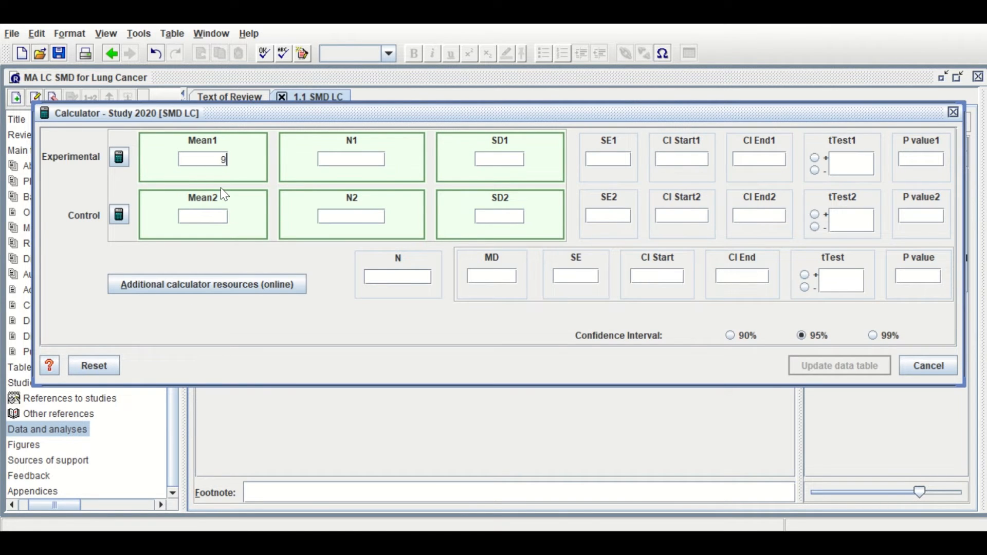
click(359, 165)
text(17)
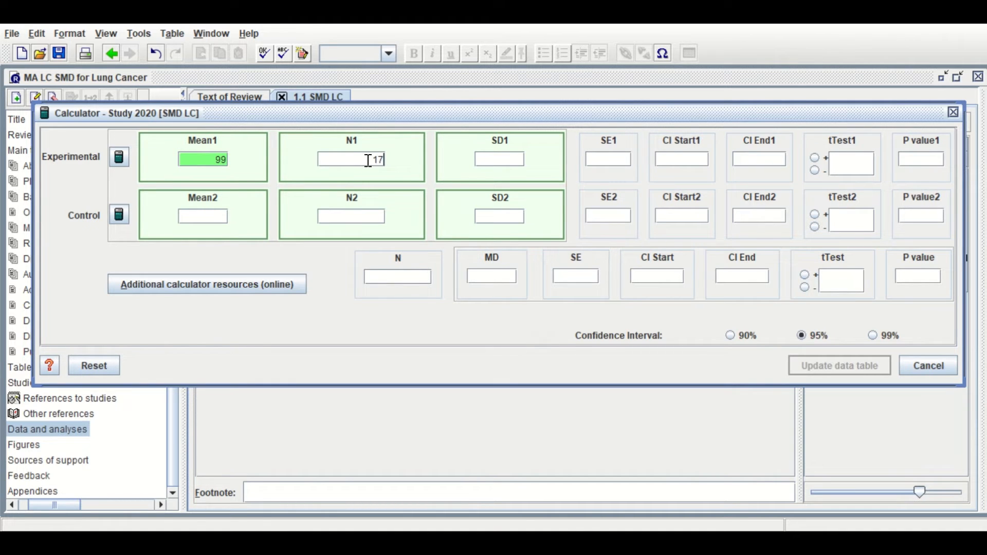
click(489, 163)
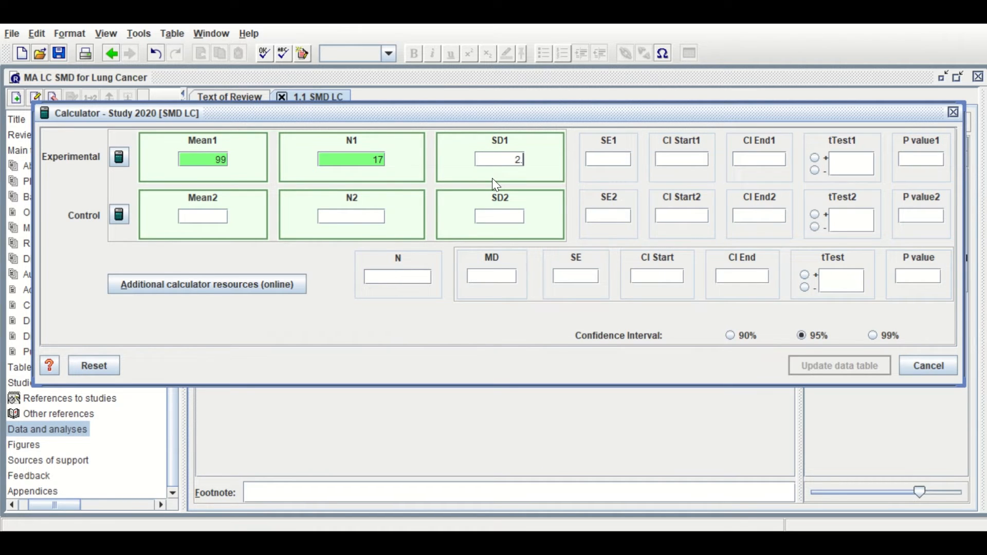
- Enter Study 2020's control group mean 91, N 18 and SD 2.2, and update the data table with the calculator values
click(205, 217)
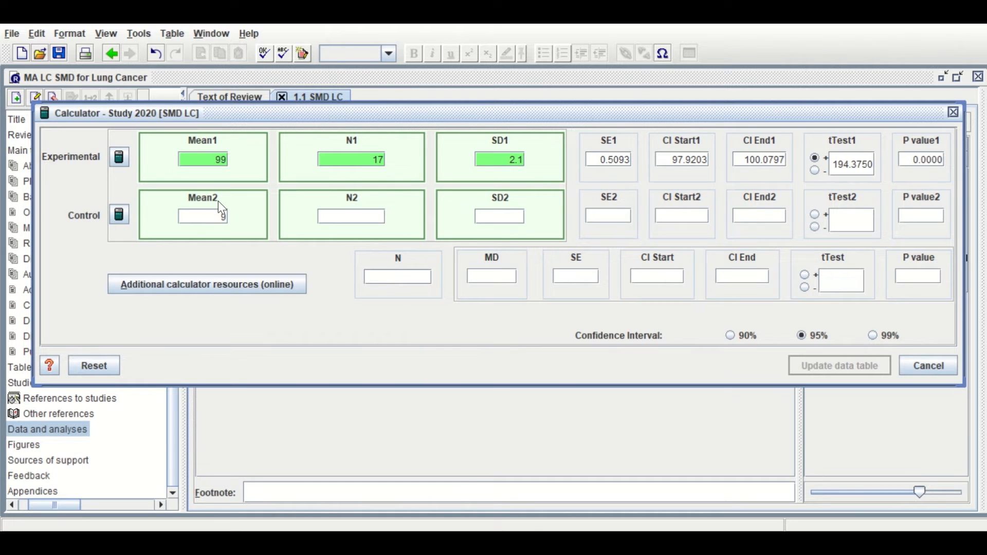
text(91)
click(371, 220)
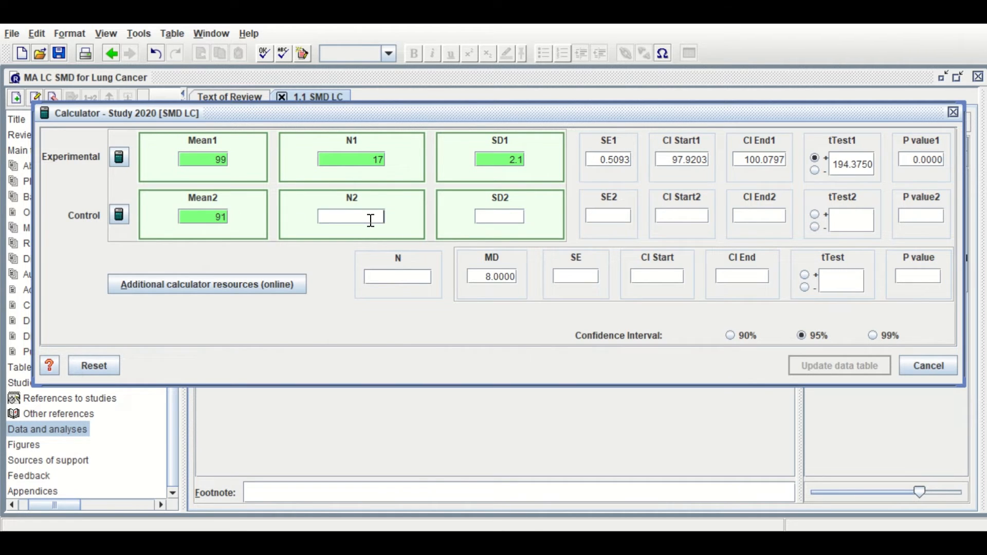
text(18)
click(501, 215)
text(2)
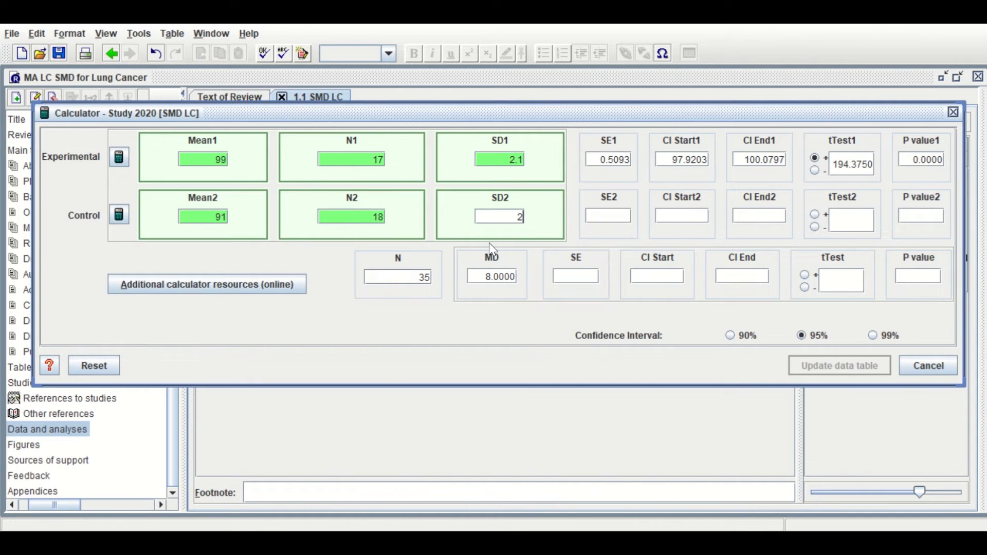
text(.2)
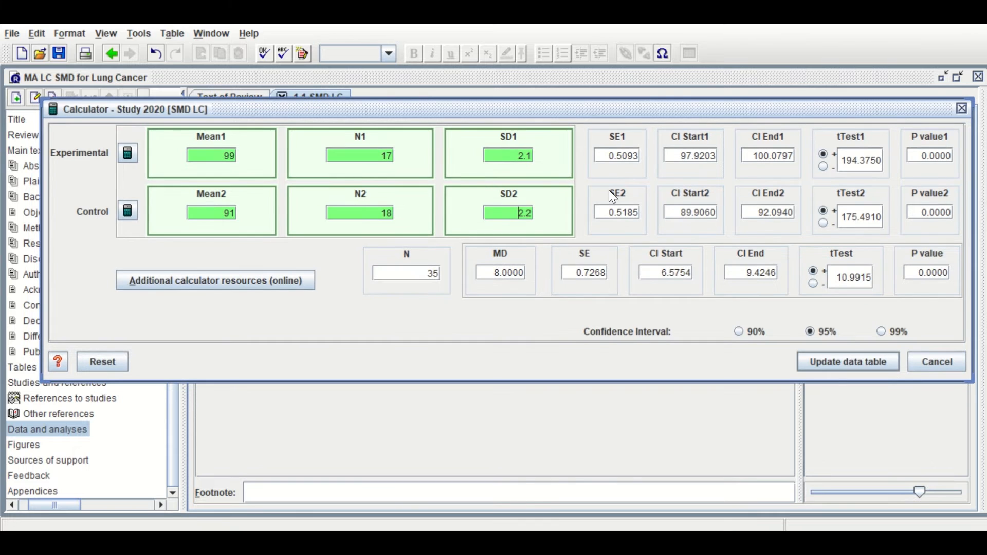
click(828, 362)
- Enter Study 2023's experimental group data directly in the table: mean 76, SD 3.5 and total 9
click(430, 216)
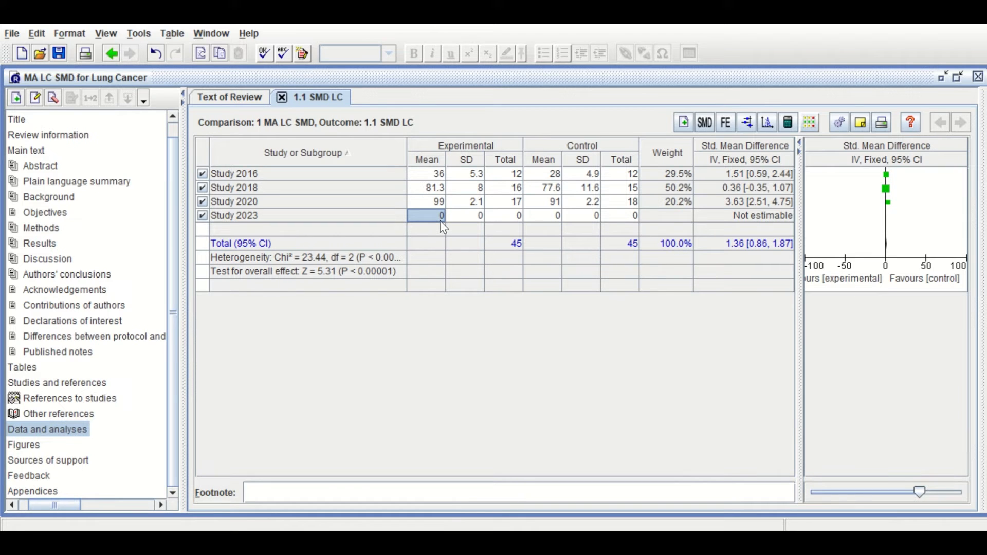
text(76)
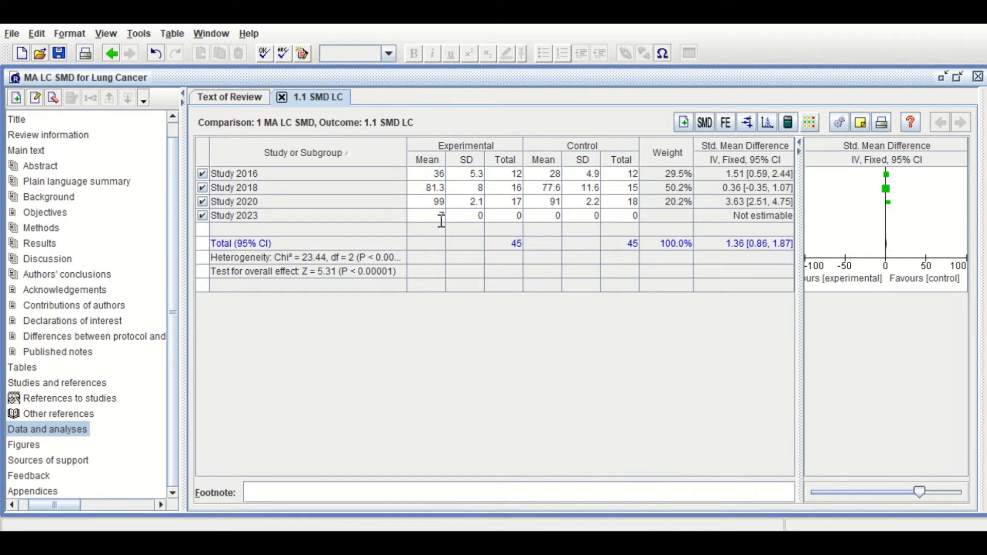
click(467, 217)
text(3.5)
click(513, 217)
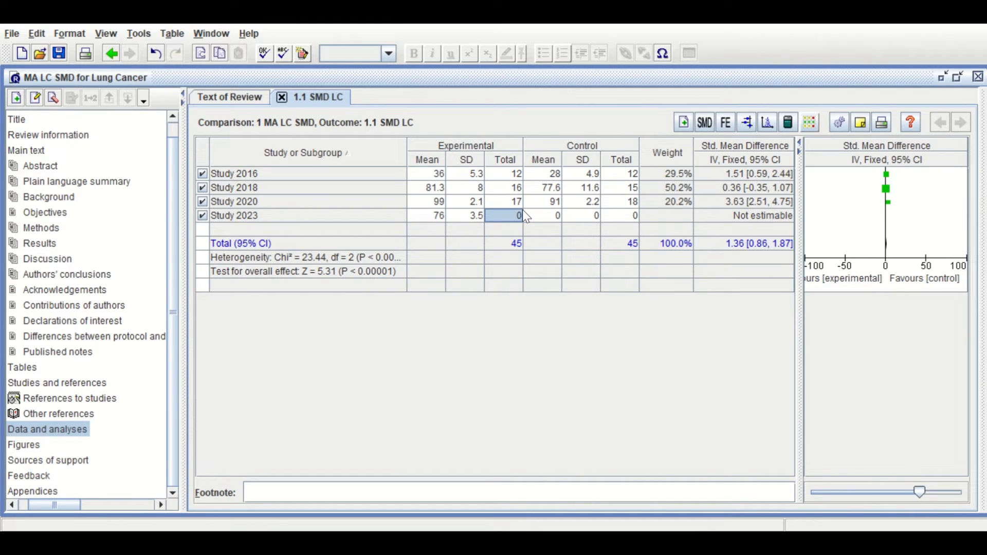
text(9)
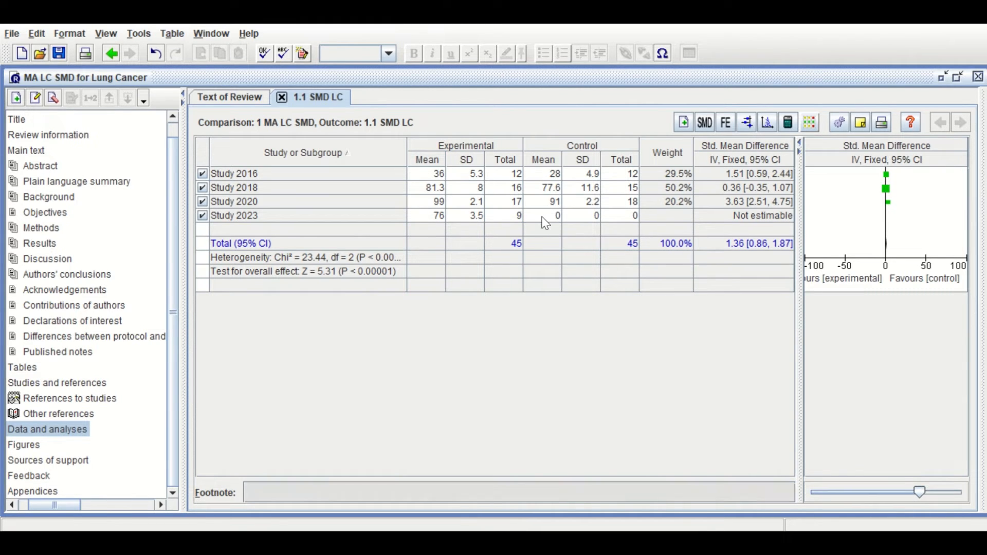
- Enter Study 2023's control group data in the table: mean 56, SD 3.2 and total 6
click(543, 217)
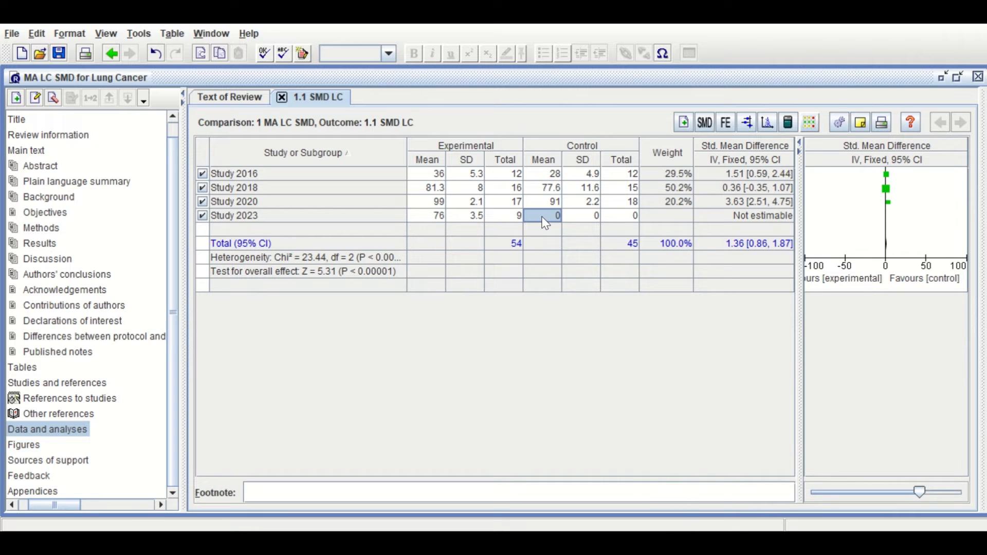
text(56)
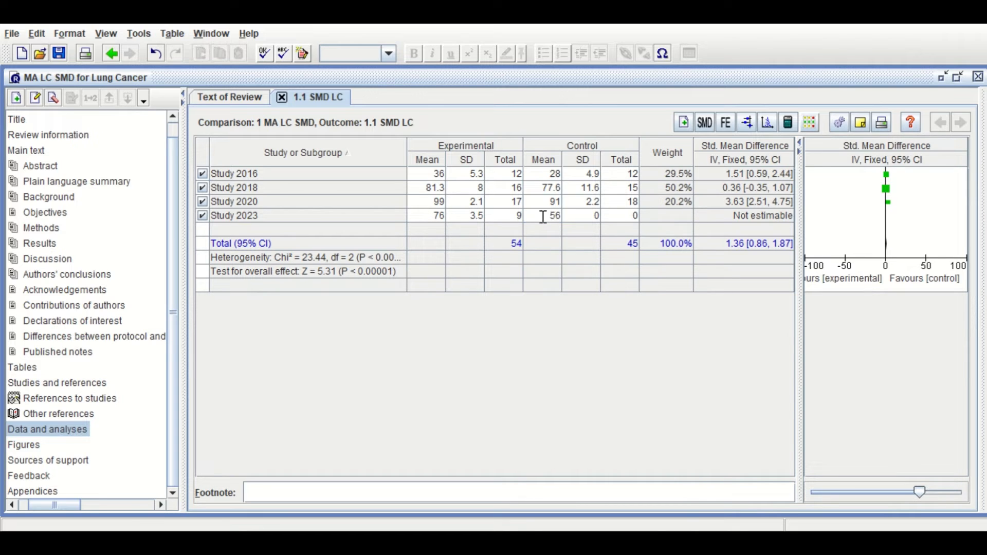
click(579, 219)
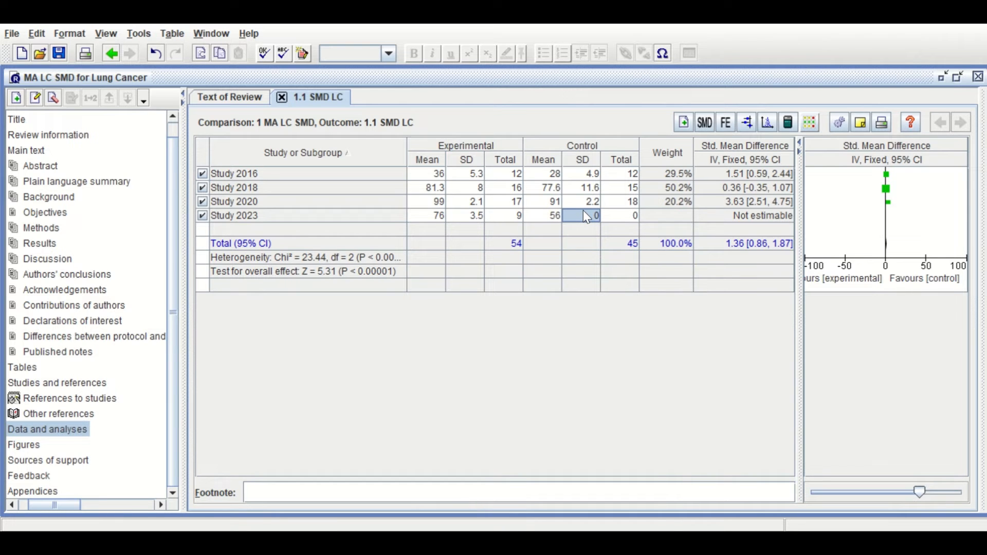
text(3.2)
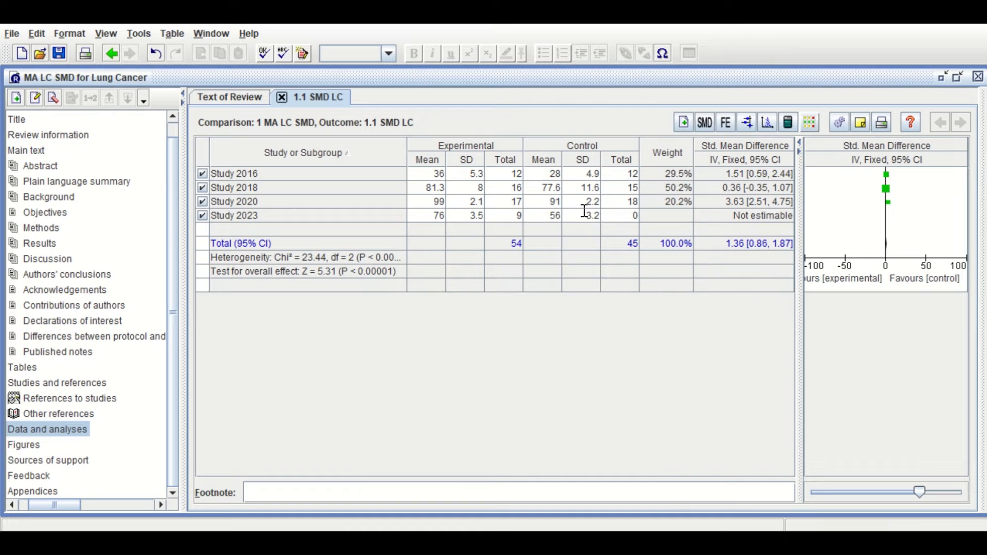
click(629, 215)
text(6)
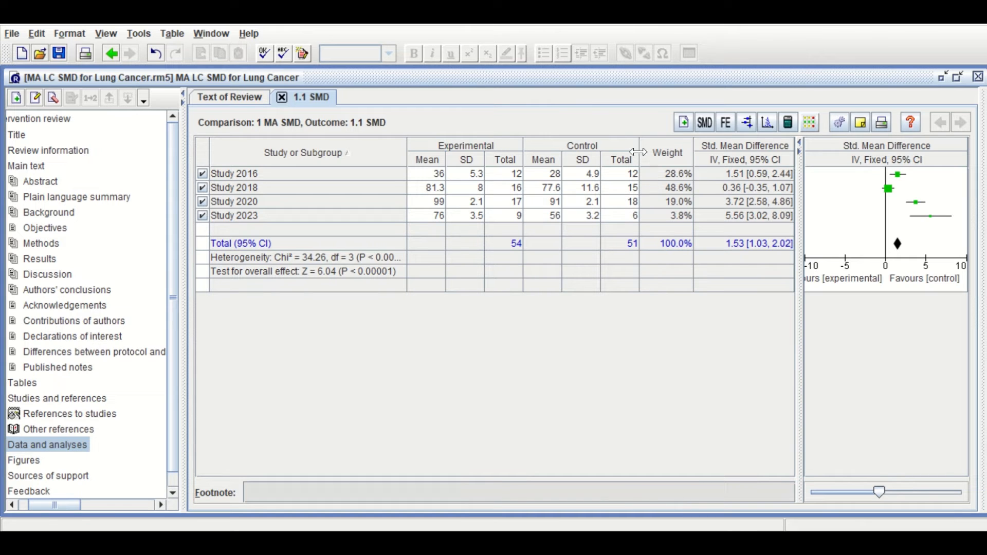
- Open the forest plot of the SMD outcome, then reposition and enlarge its window to view the whole plot
click(746, 125)
drag(571, 119, 542, 87)
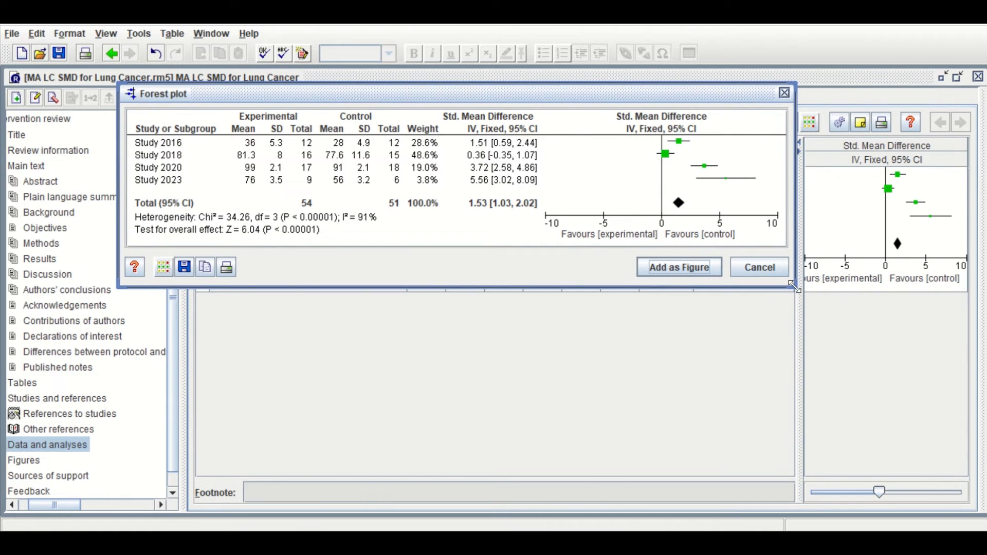
drag(796, 289, 959, 393)
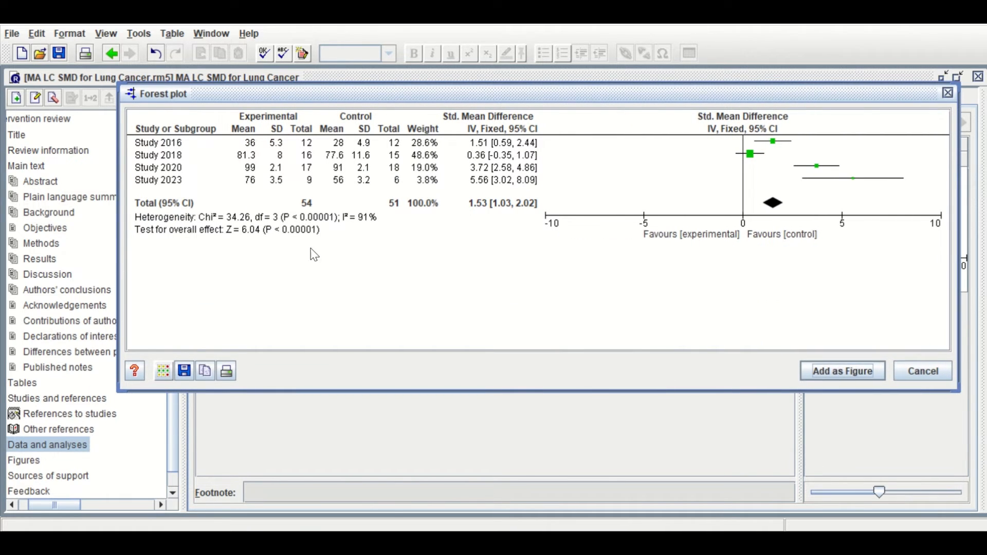